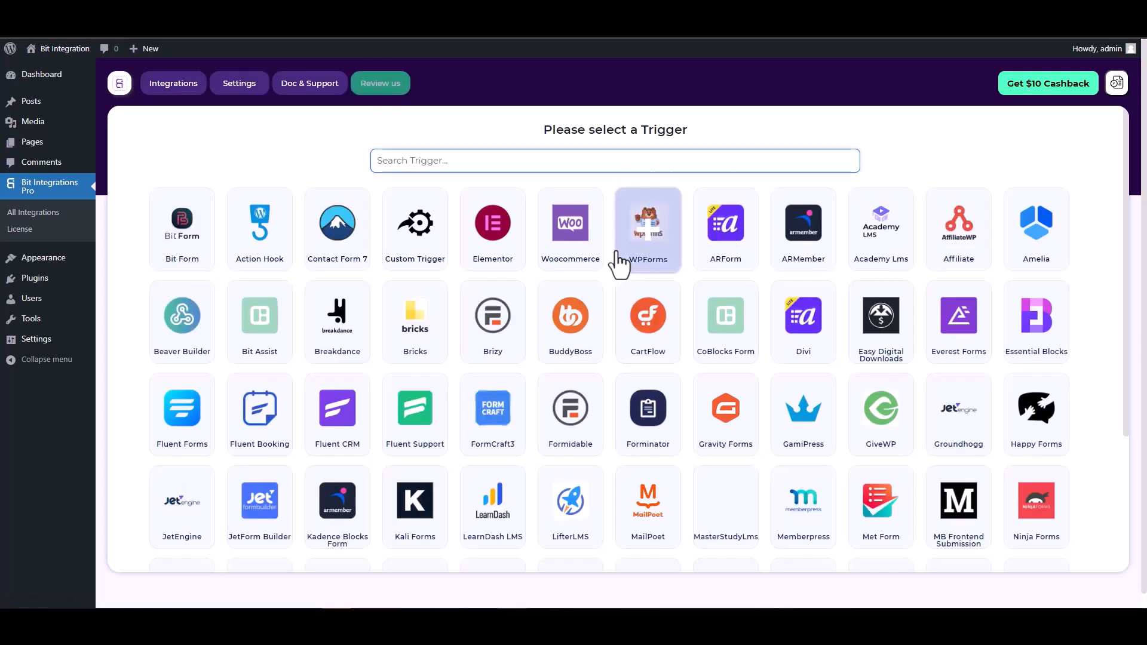
- Pick CoBlocks Form as the trigger, start fetching, then switch to the contact form's page
text(co)
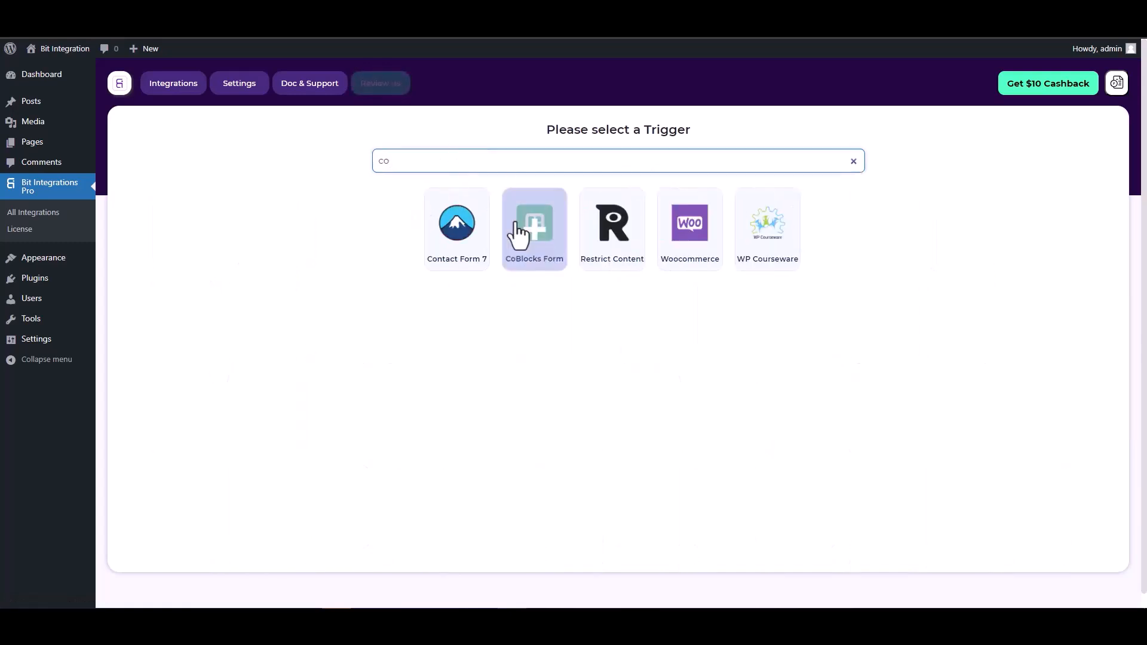
click(536, 257)
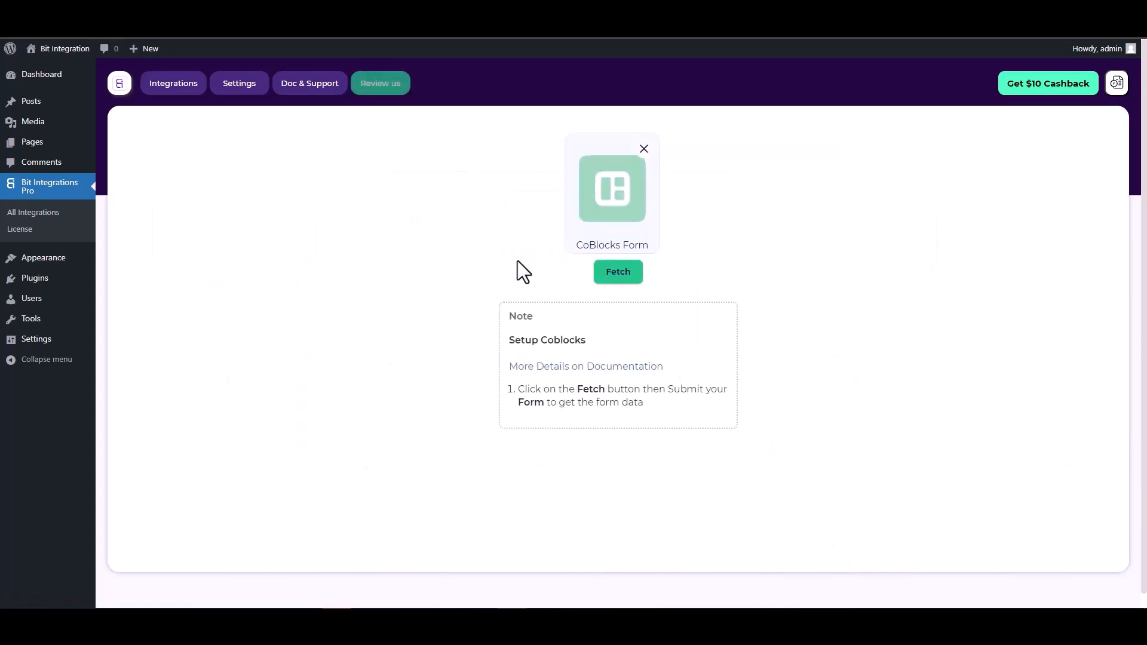
click(607, 273)
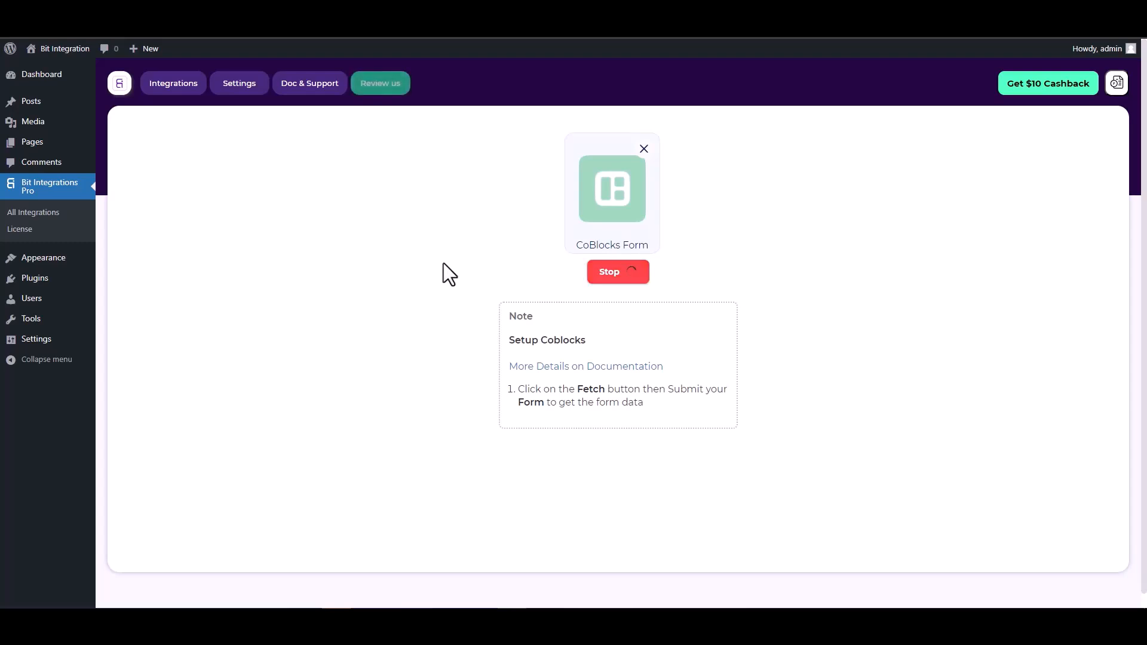
click(263, 11)
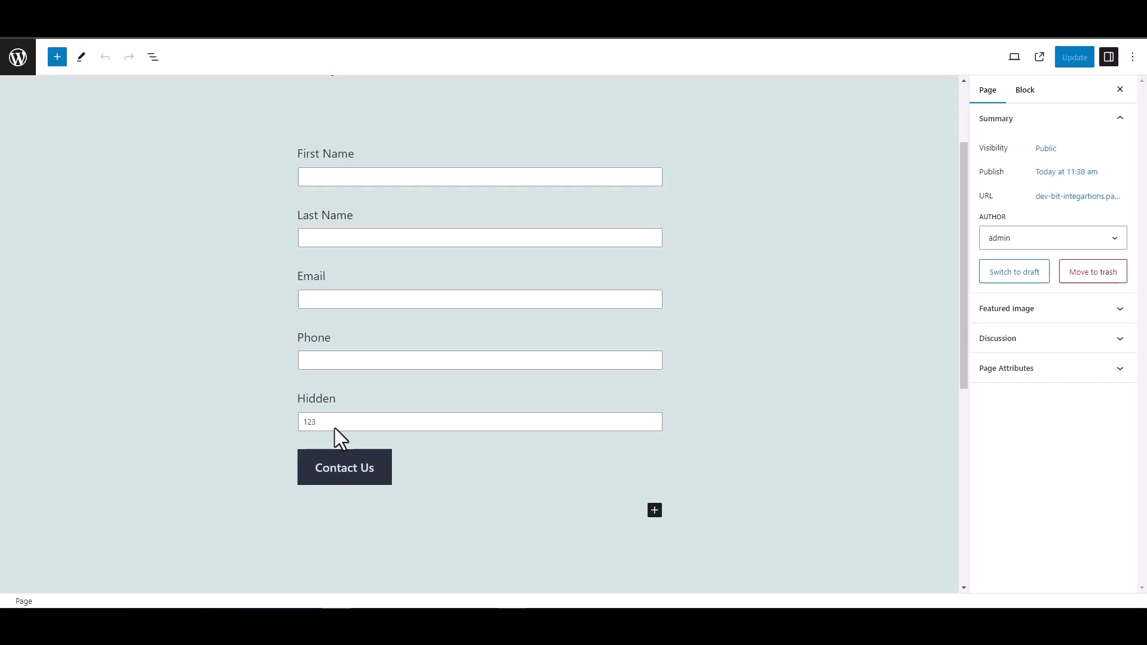
- Inspect the Hidden field in the block editor to confirm its value is 123
double_click(315, 396)
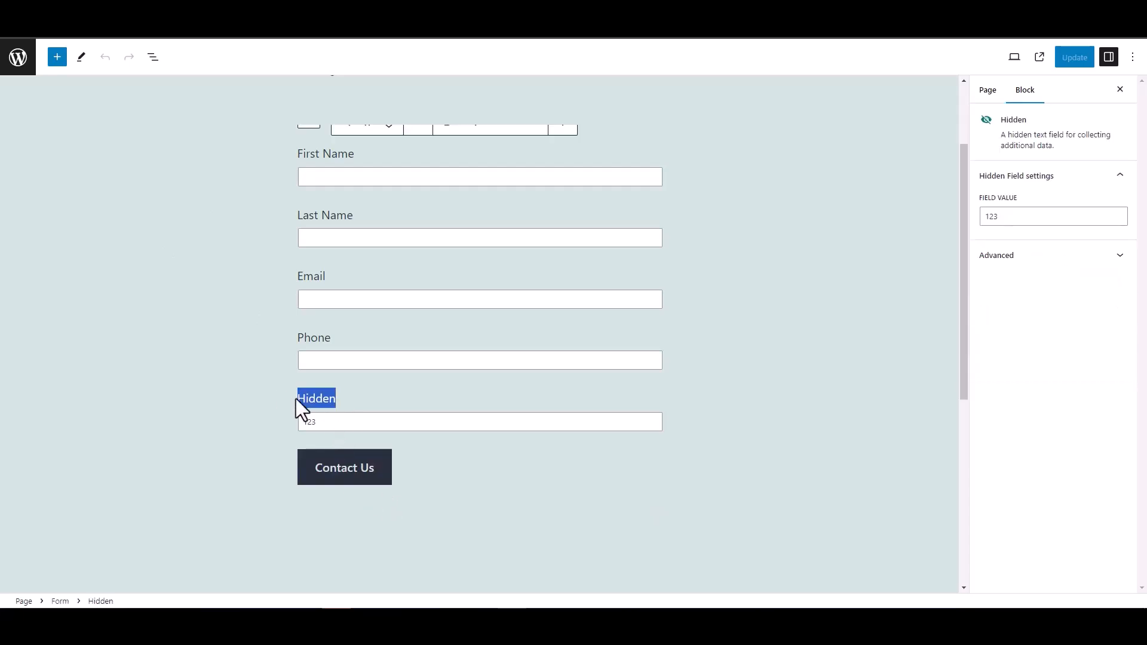
click(236, 385)
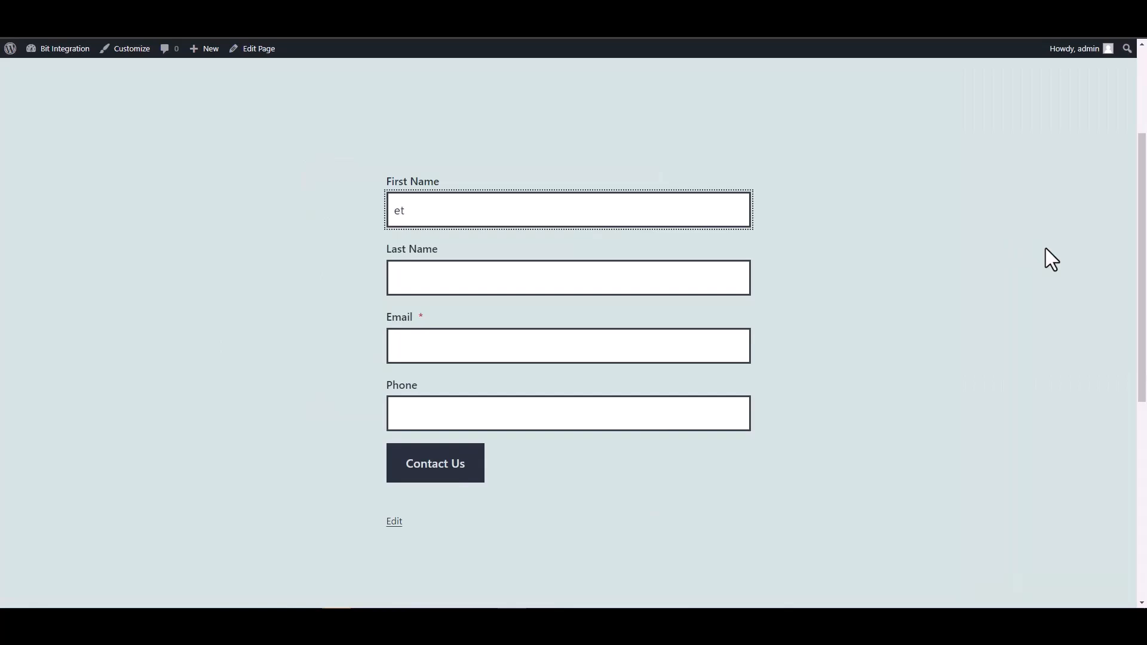
- Enter 'test' as the first name and 'test1' as the last name
text(est)
click(729, 281)
text(test)
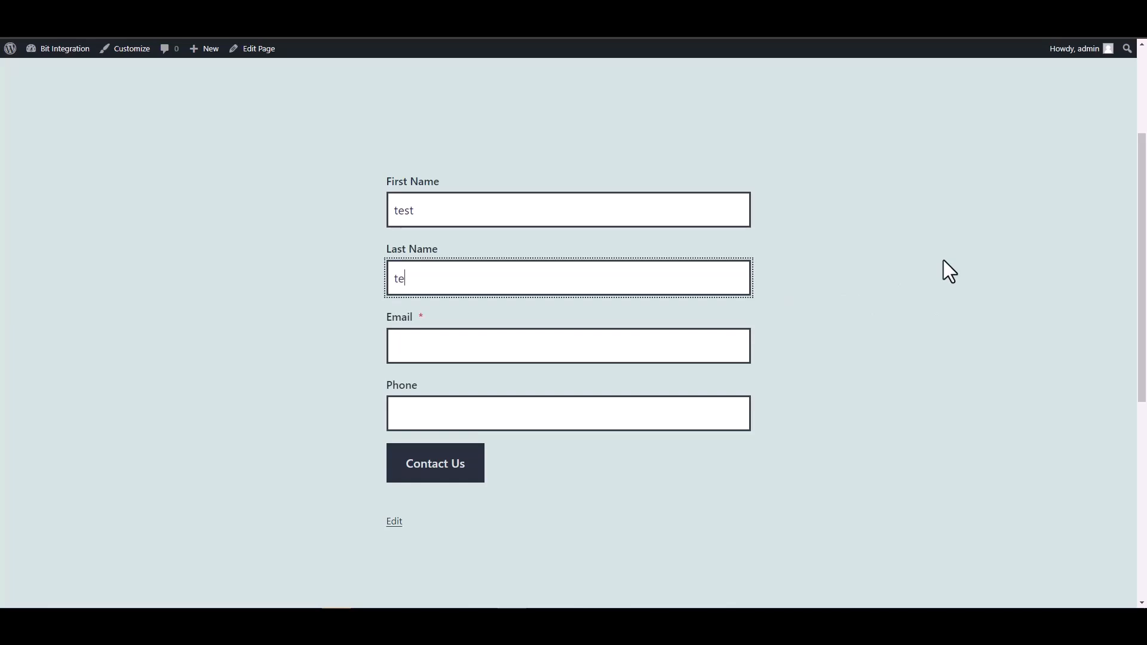
key(Home)
text(1)
key(BackSpace)
click(716, 266)
text(1)
- Enter a test e-mail address and phone number, then submit the contact form
click(642, 348)
key(ctrl+a)
key(BackSpace)
text(test)
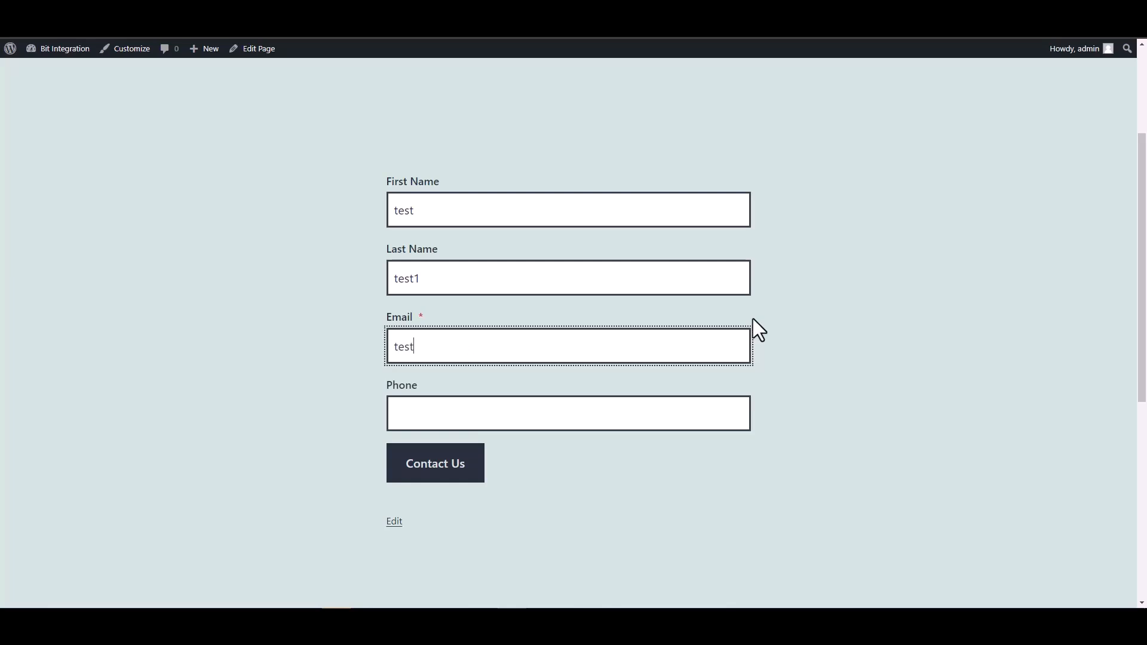
text(@test.pro)
click(663, 424)
text(12345678)
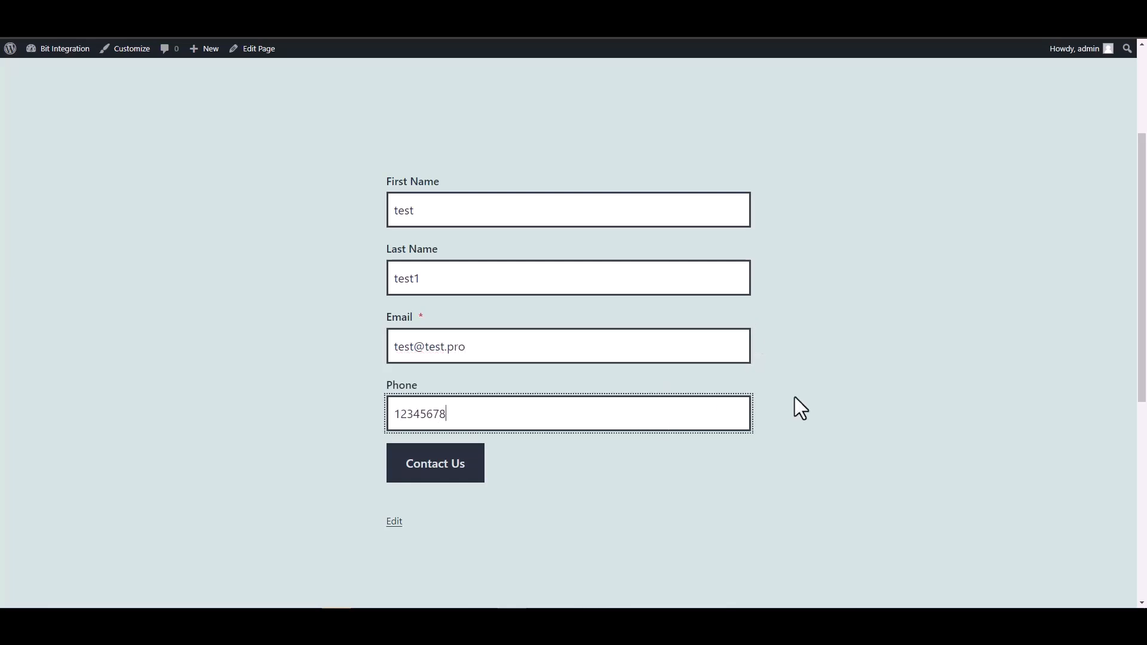
click(446, 464)
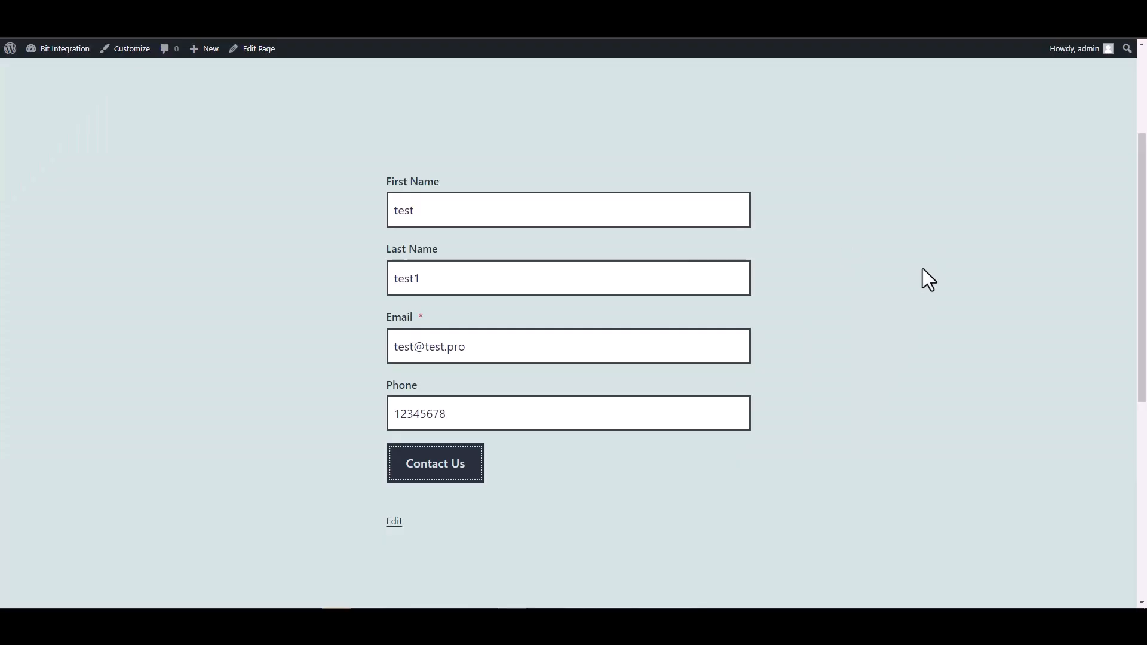
click(56, 30)
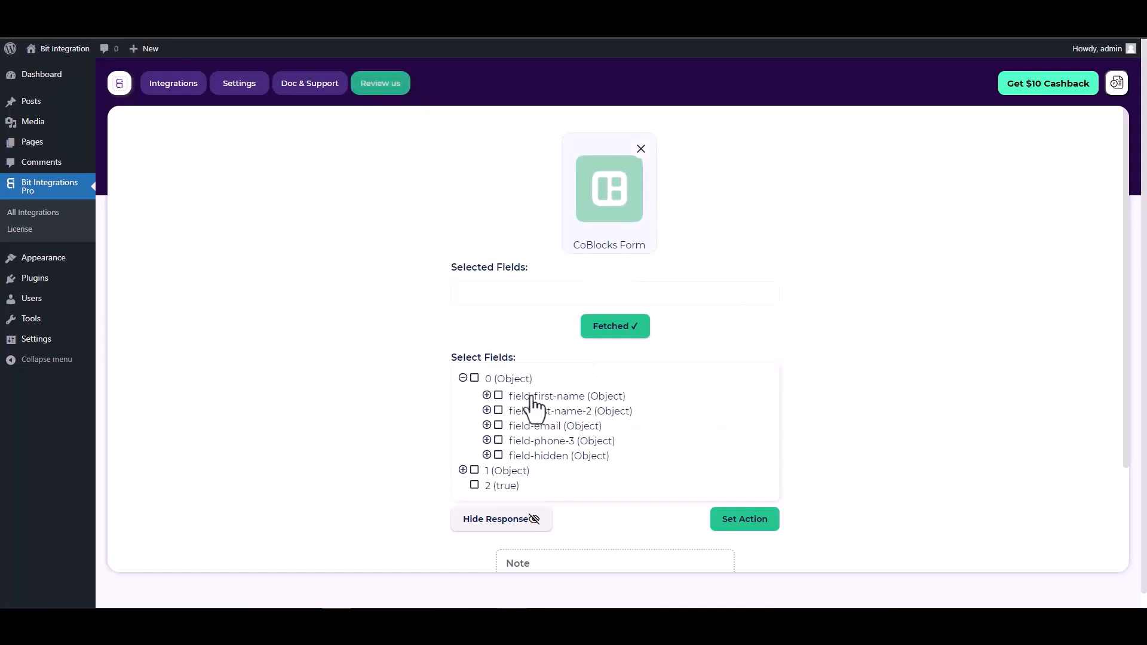
- Select the five fetched fields: first-name, last-name-2, email, phone-3 and hidden
click(499, 396)
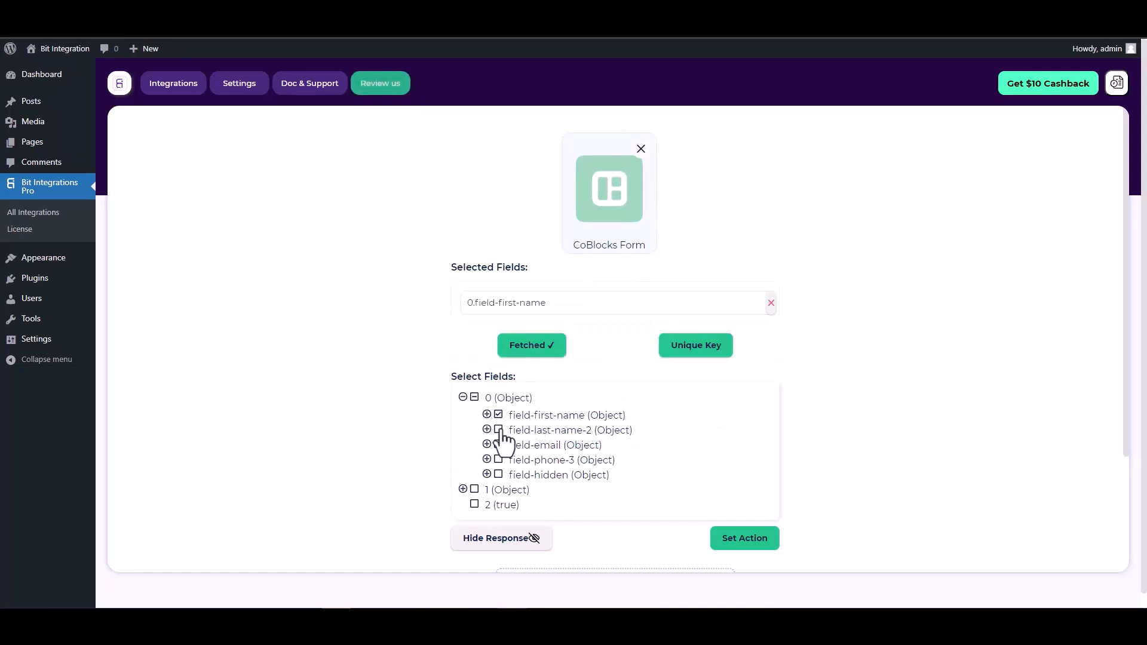
click(498, 435)
click(498, 474)
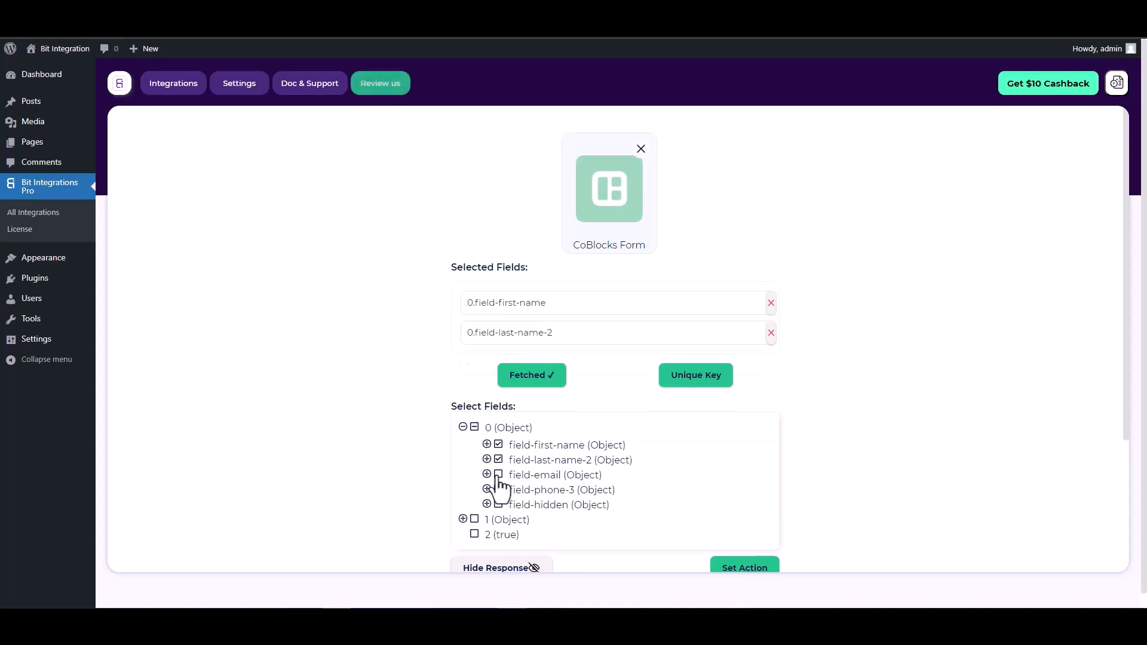
click(499, 519)
click(498, 565)
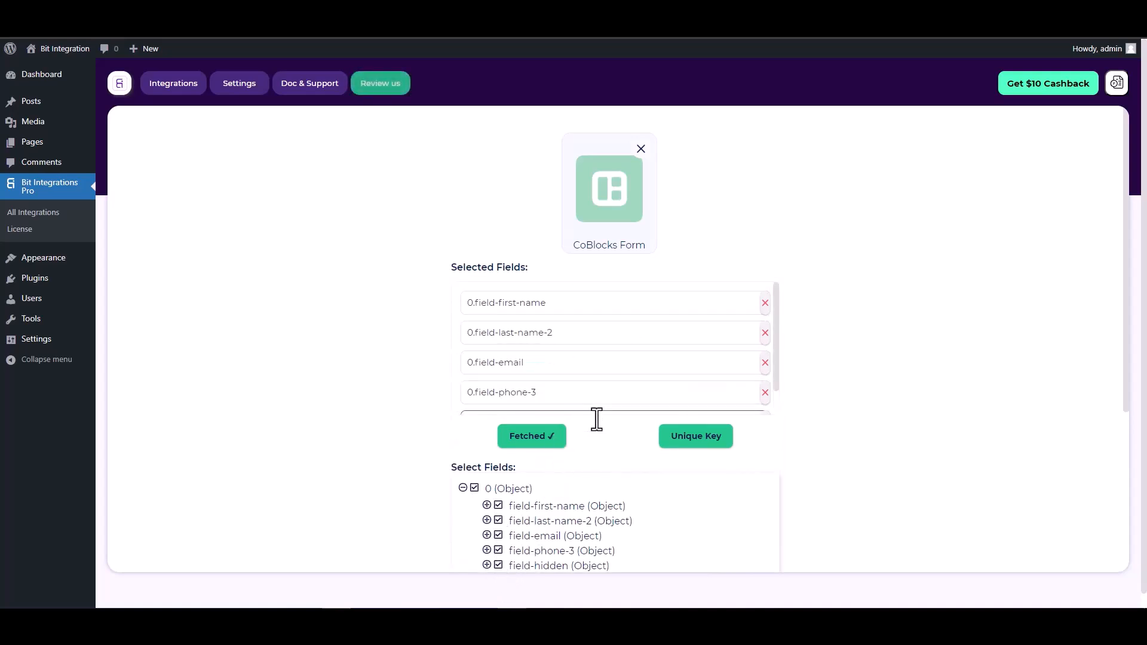
- Make 0.field-hidden the unique primary key and proceed to Set Action
scroll(574, 421, down, 1)
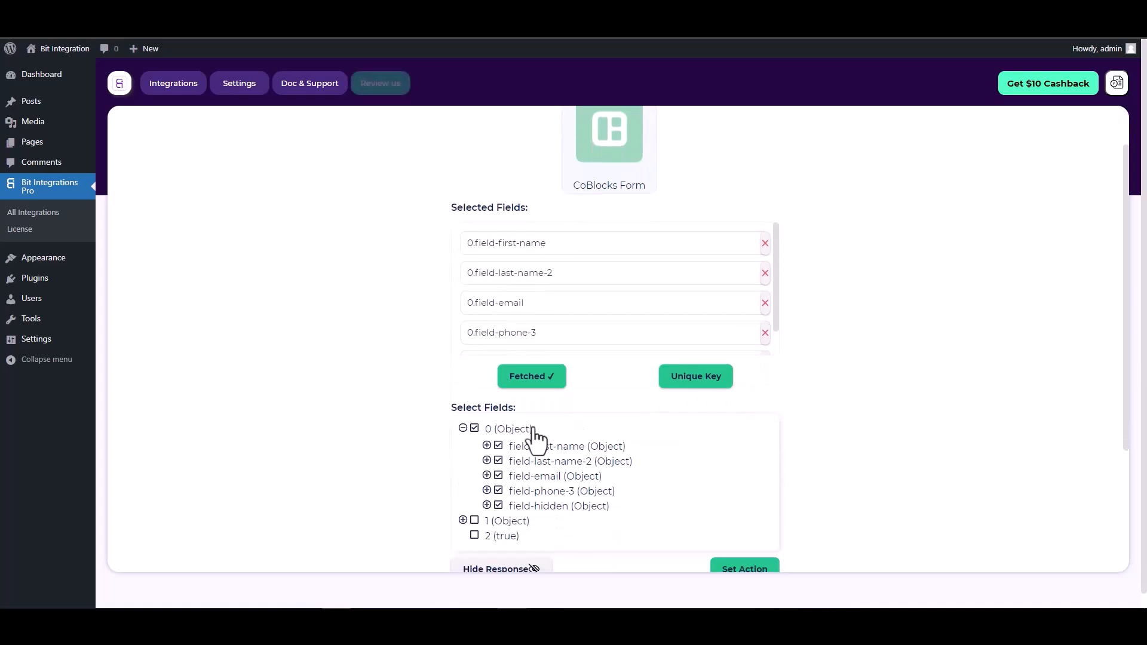
click(697, 382)
click(618, 331)
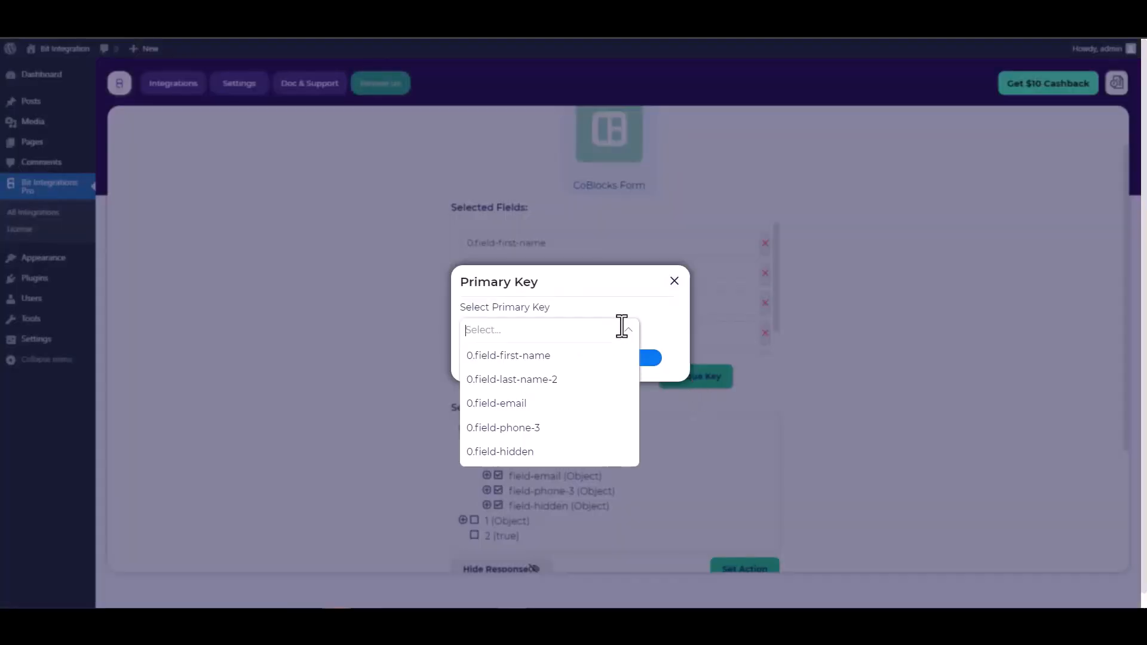
click(502, 452)
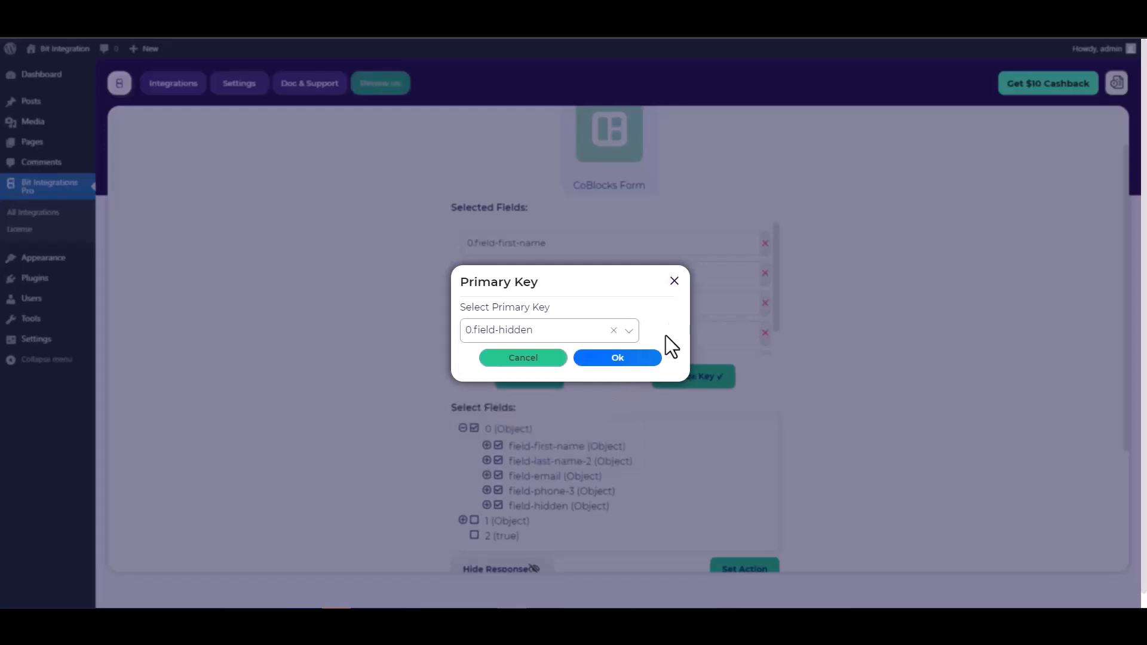
click(708, 313)
scroll(706, 310, down, 5)
scroll(778, 343, down, 2)
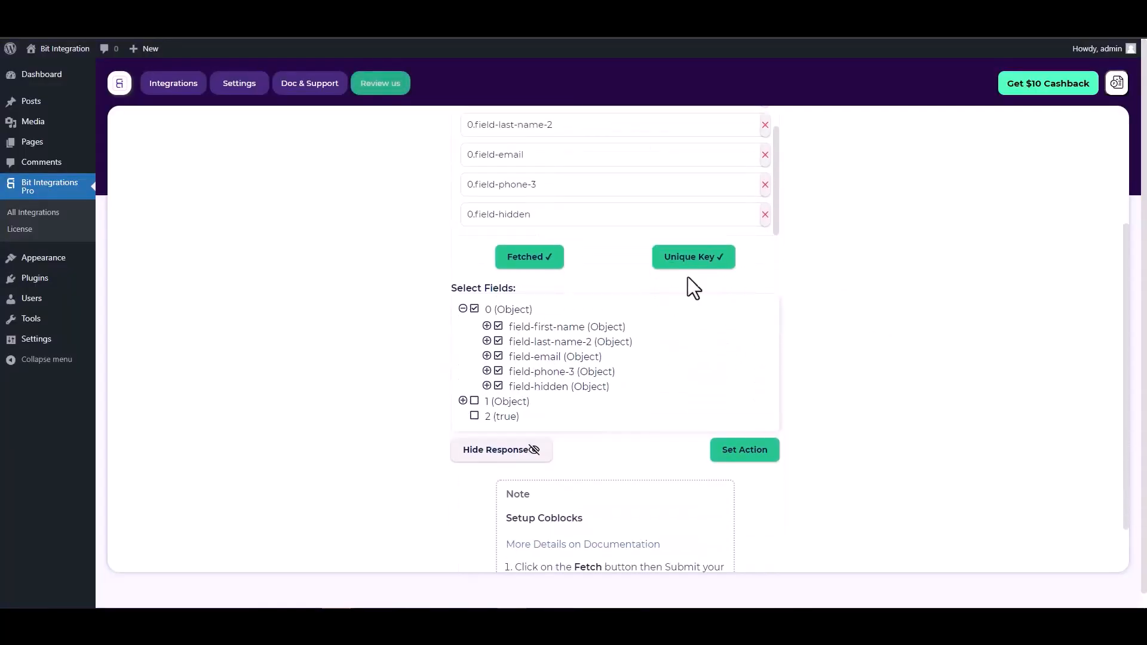
click(737, 458)
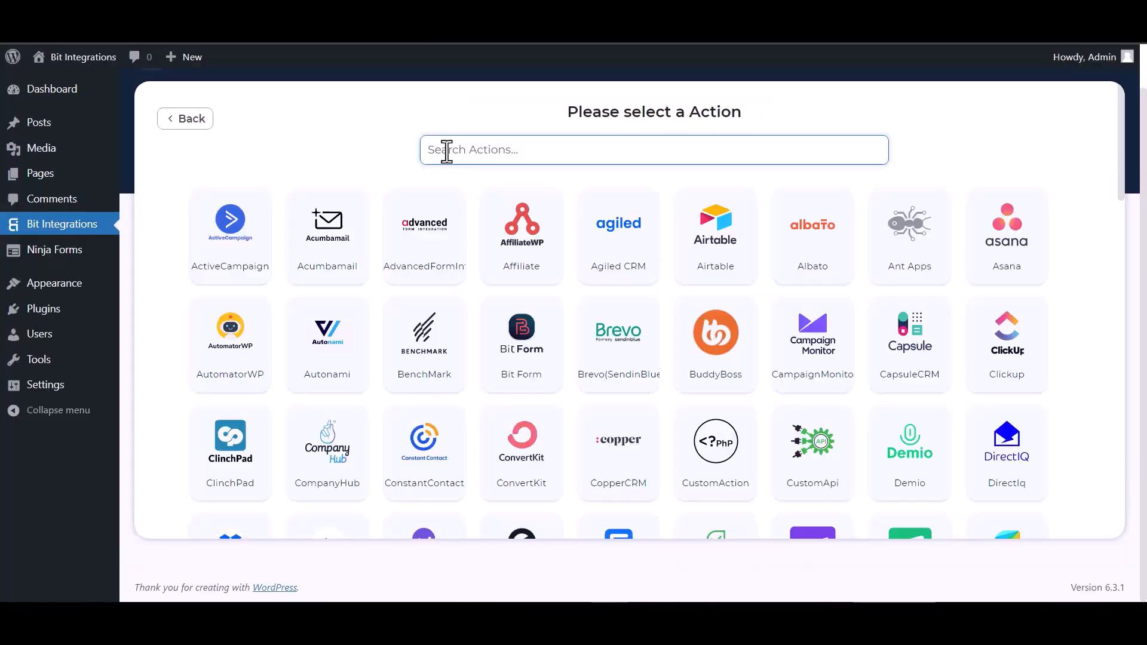
- Search 'liv', choose Livestorm as the action, and go to its API token page
click(445, 150)
text(live)
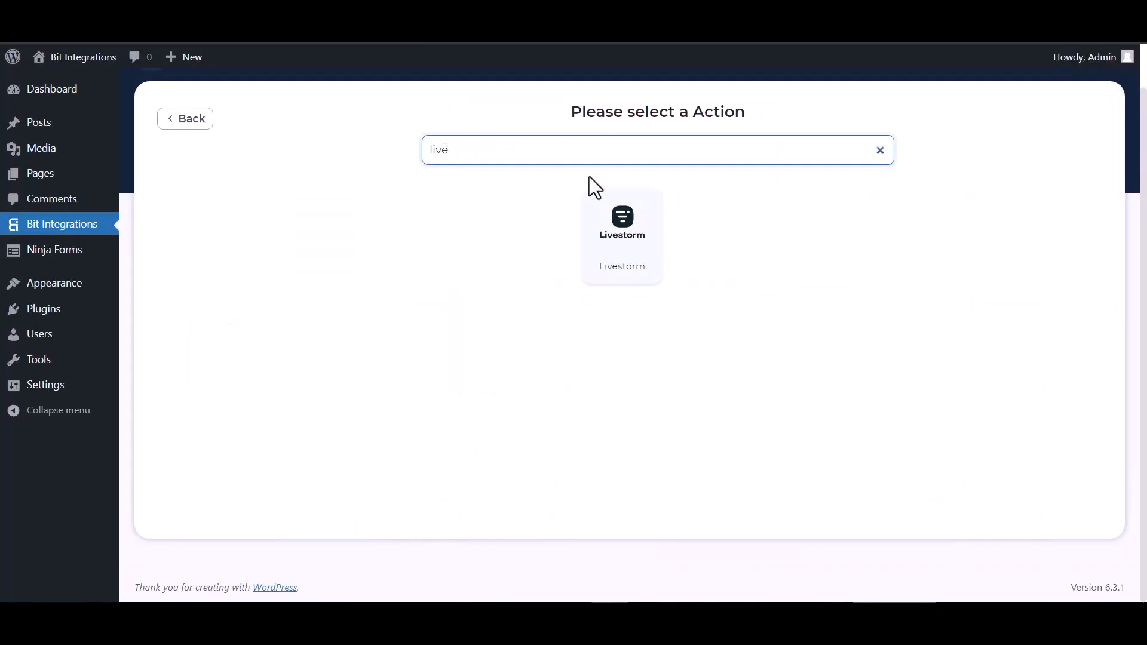
click(624, 236)
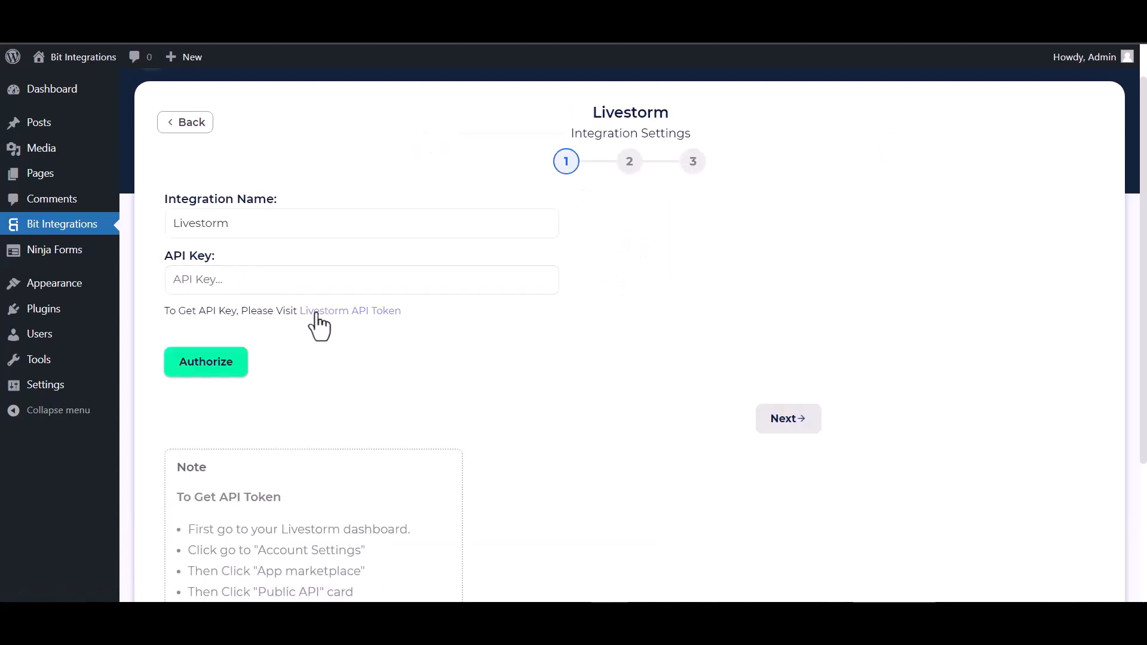
click(330, 317)
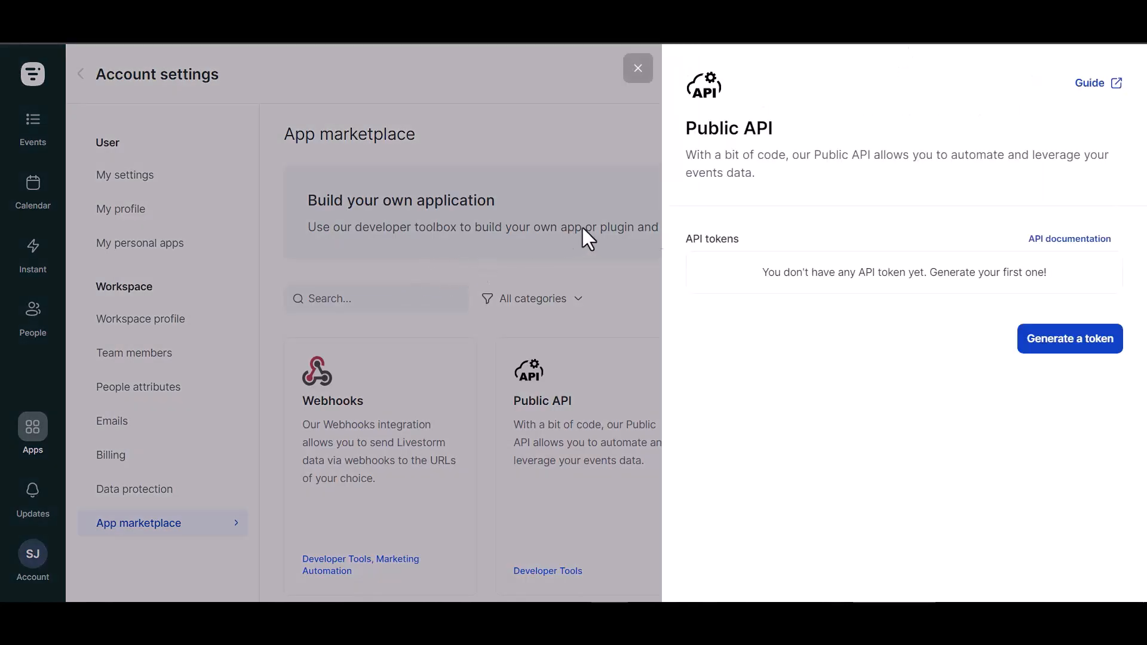
- Start a token named 'Bit Integrations' with write access to Identity, Events, Admin and Webhooks
click(1070, 339)
click(727, 303)
text(Bit Integrat)
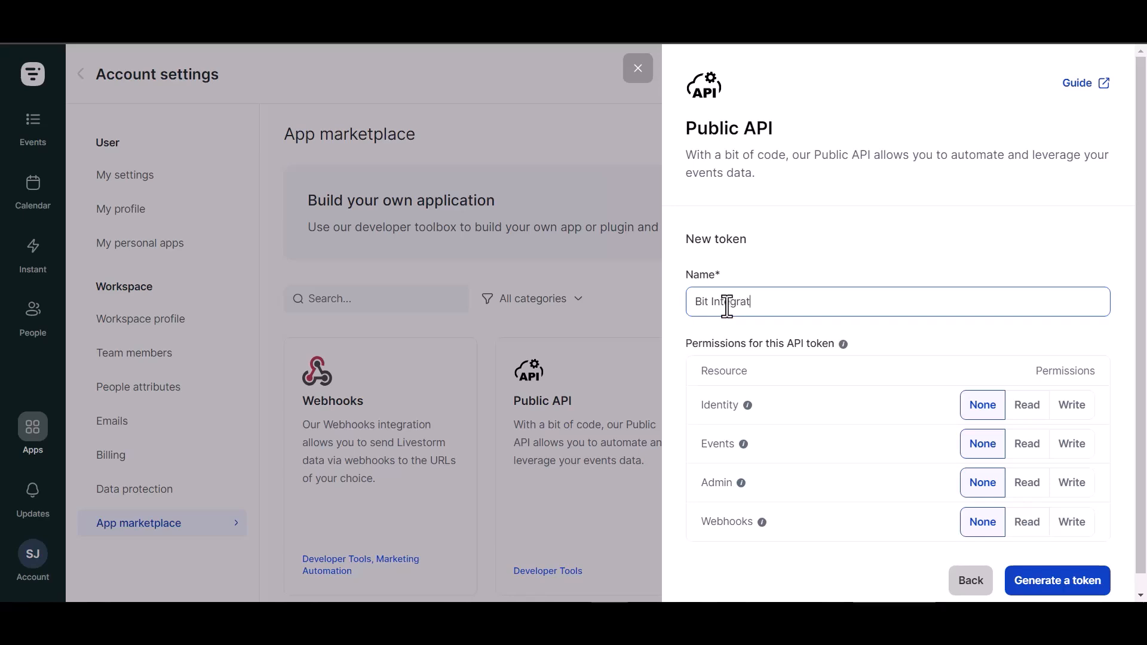
text(ons)
click(1072, 411)
click(1071, 448)
click(1073, 485)
click(1070, 524)
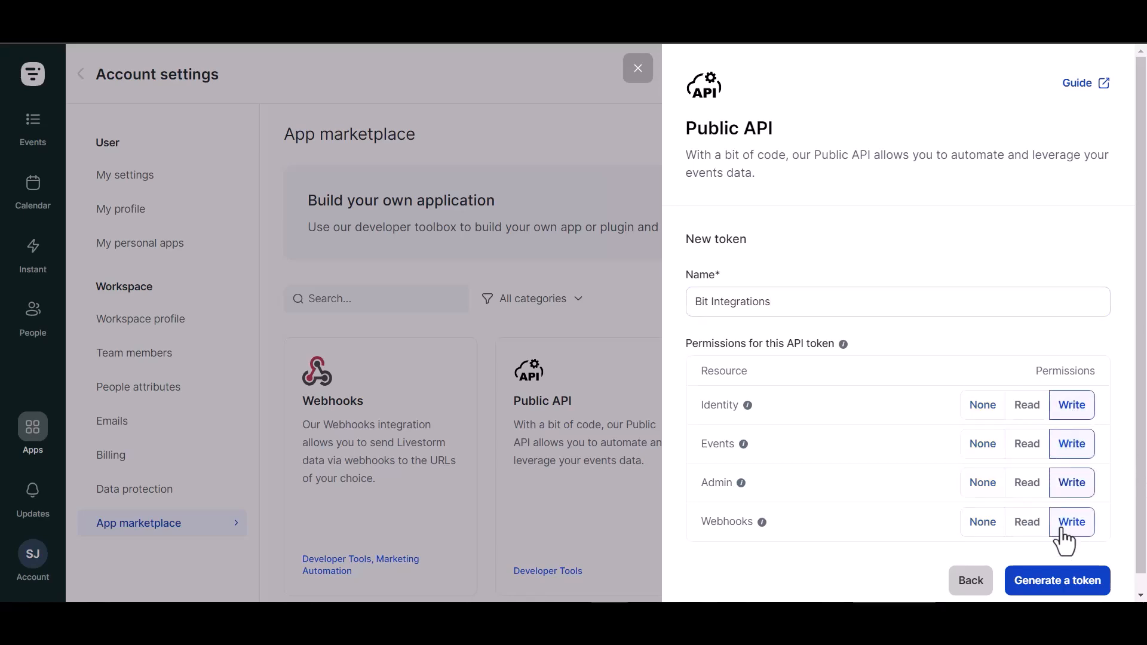
- Generate and copy the new Livestorm API token, then finish
click(1057, 591)
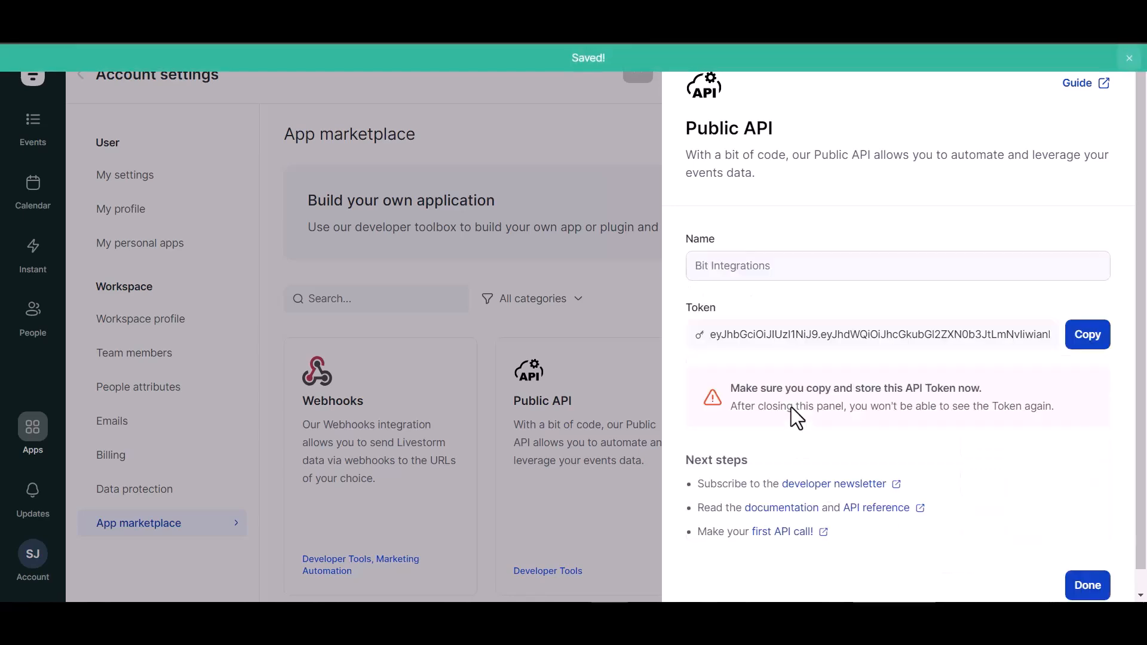
click(1087, 337)
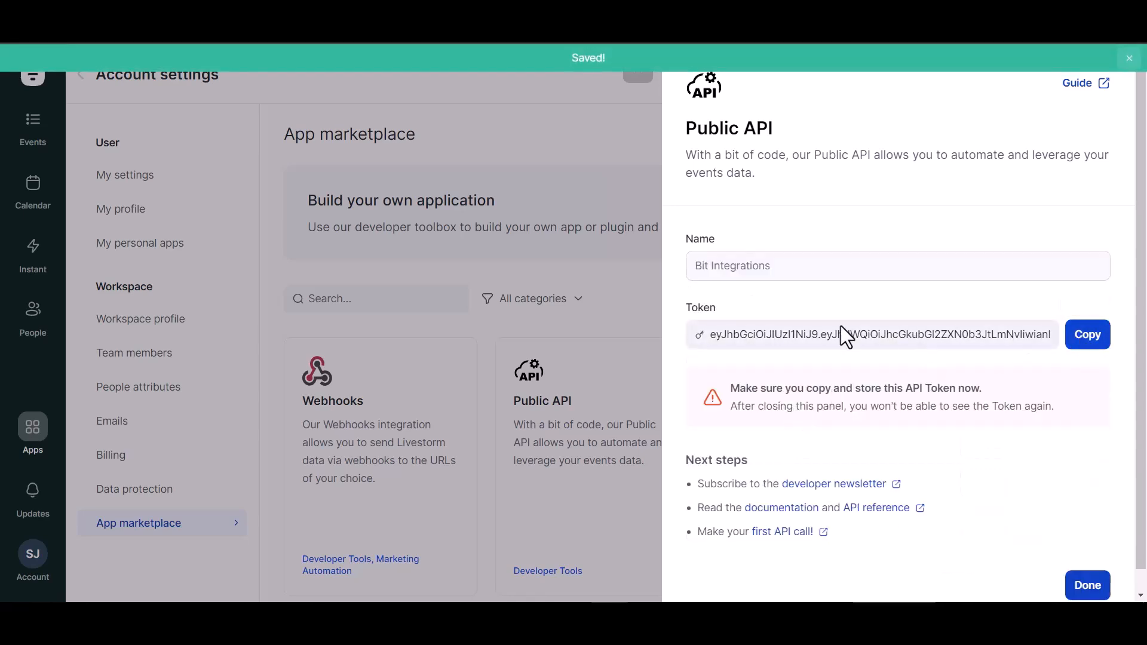
click(1088, 585)
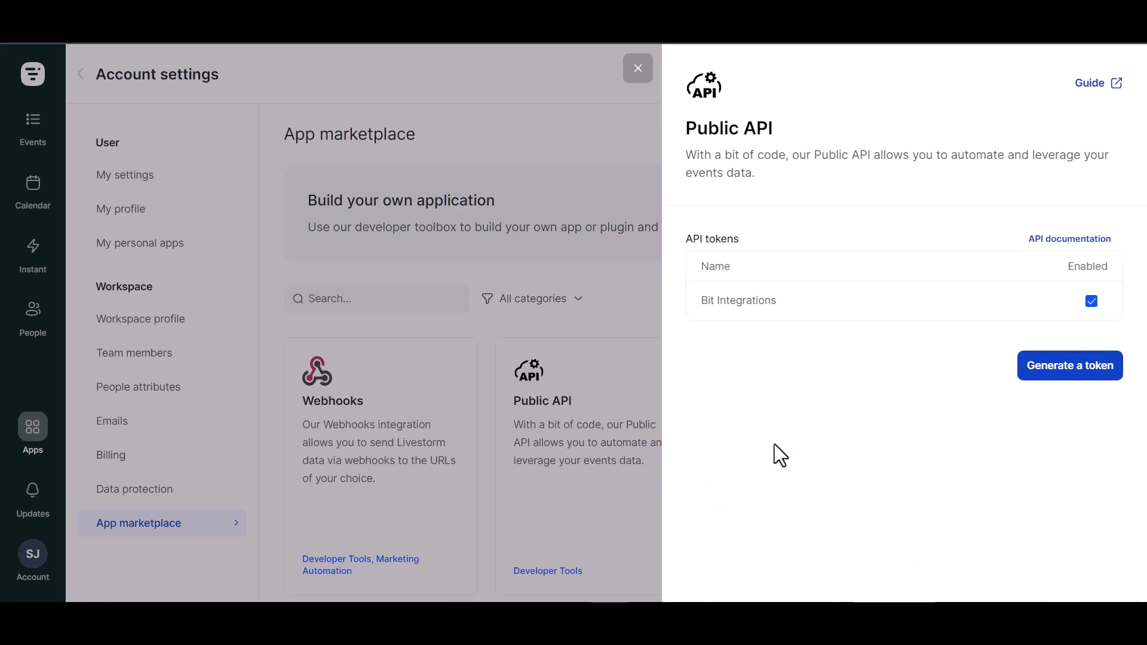
click(270, 277)
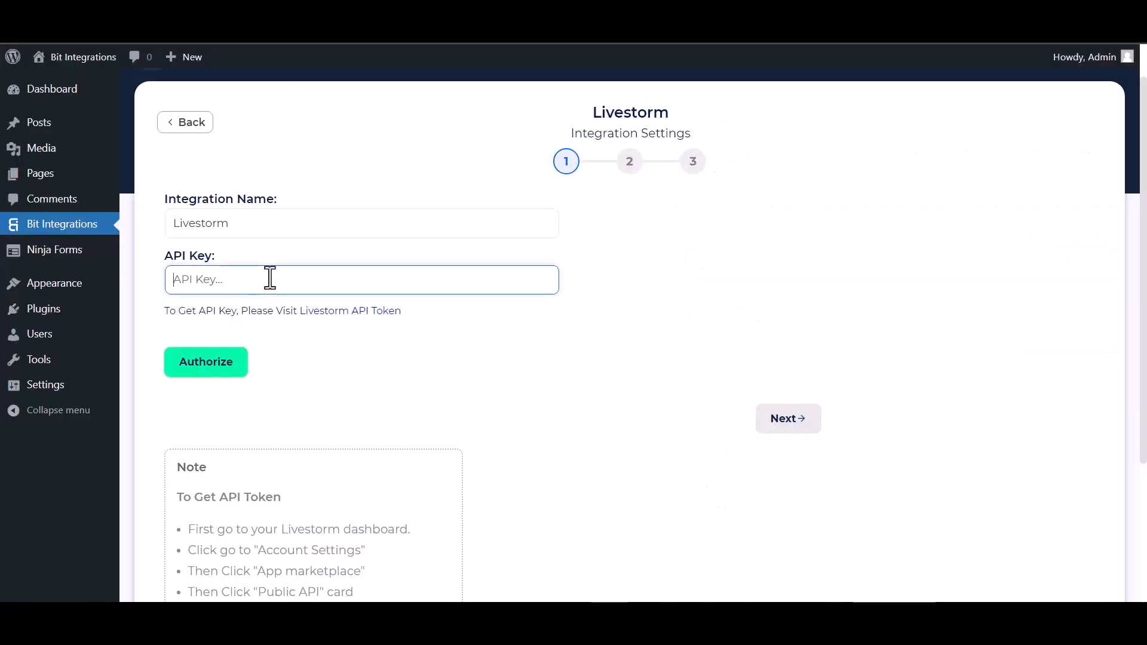
- Paste the Livestorm token as the API key, authorize, and continue
key(ctrl+v)
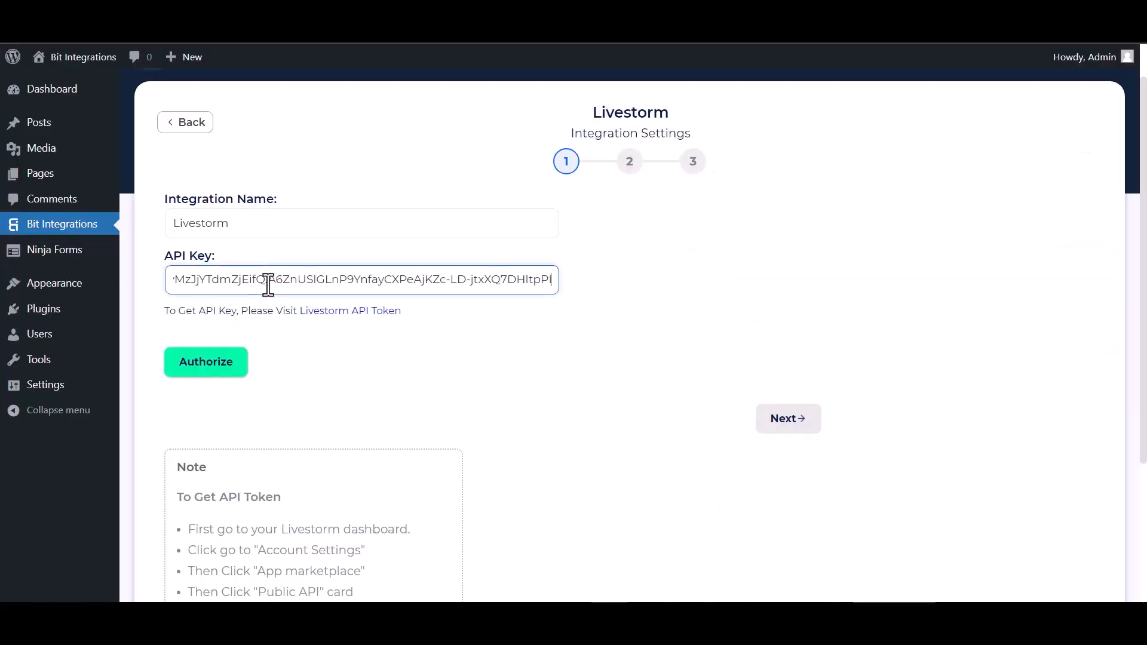
click(206, 374)
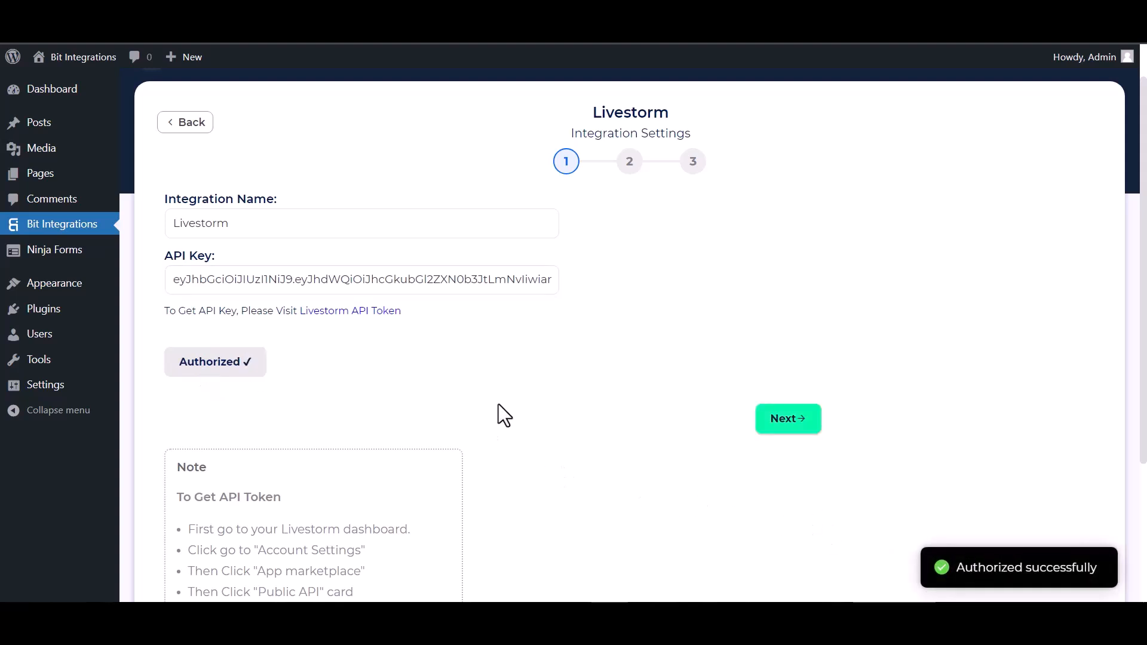
click(771, 430)
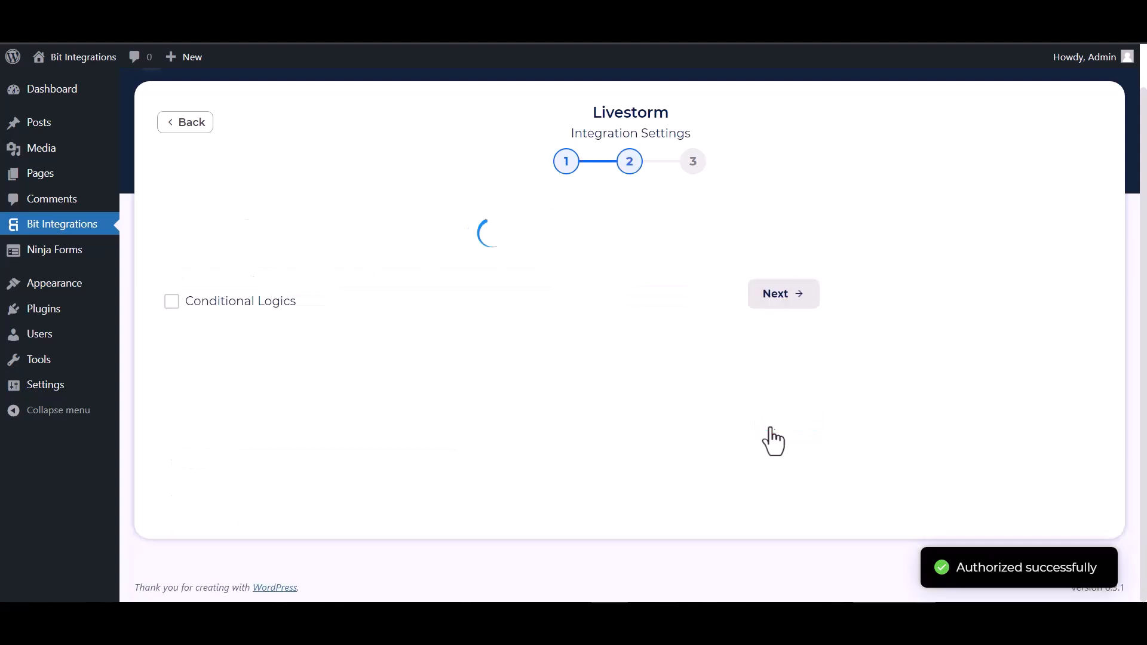
- Choose the Bit Integrations event and its September 29th 2023 session
click(396, 236)
click(375, 270)
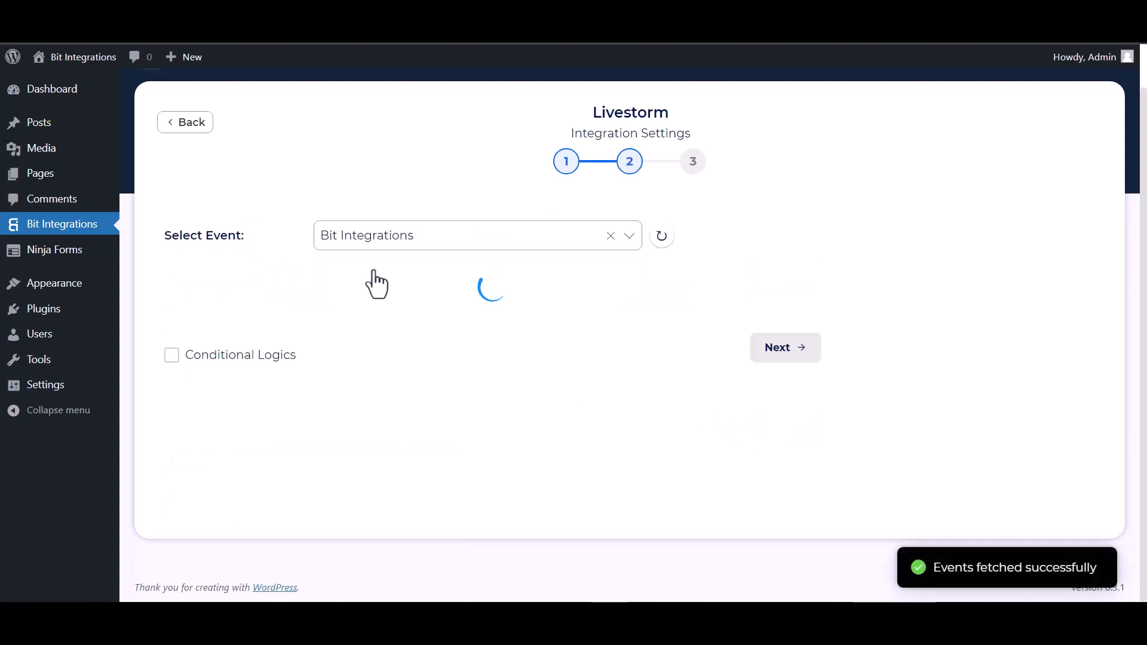
click(391, 293)
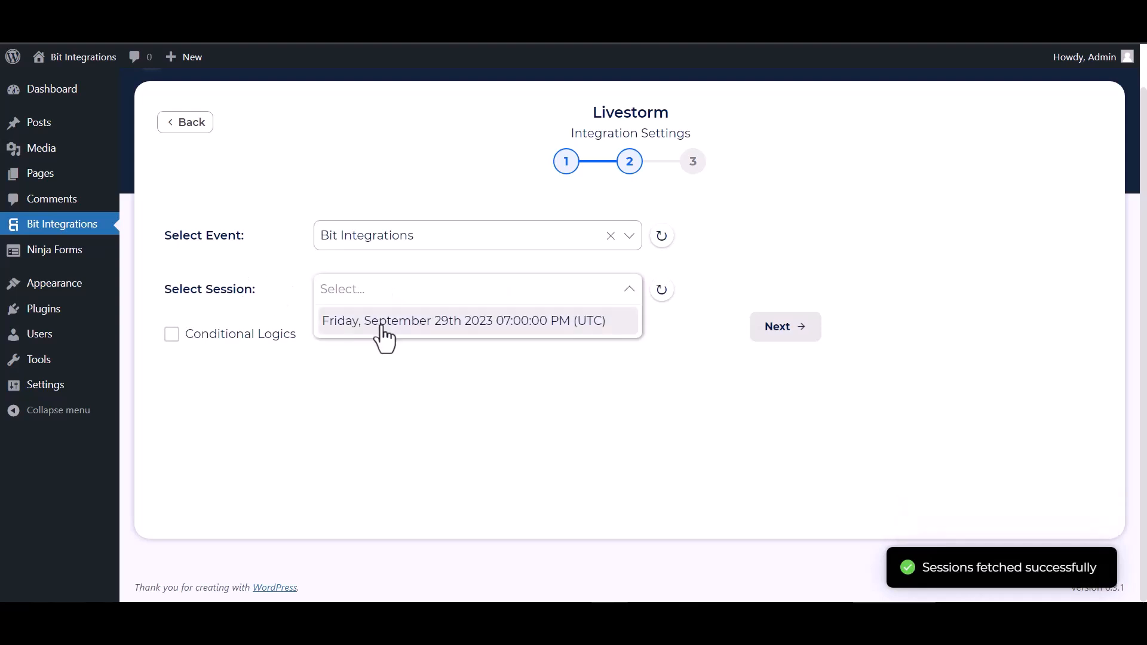
click(382, 336)
- Map the form's Email, First Name and Last Name to Livestorm's matching fields
scroll(381, 325, down, 2)
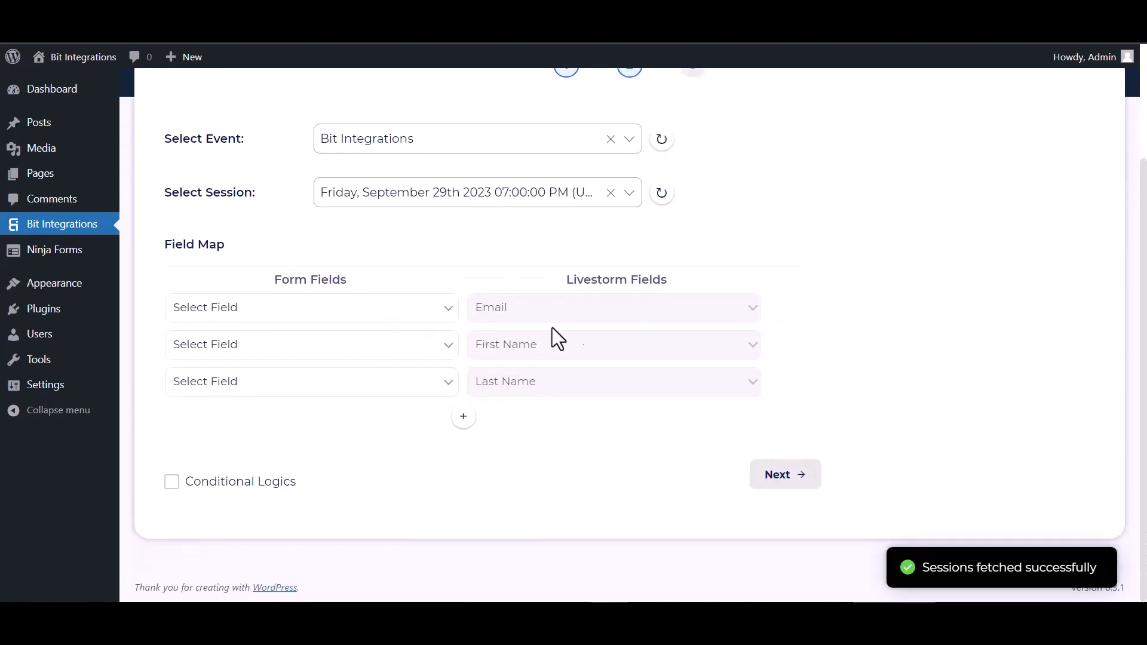
click(295, 312)
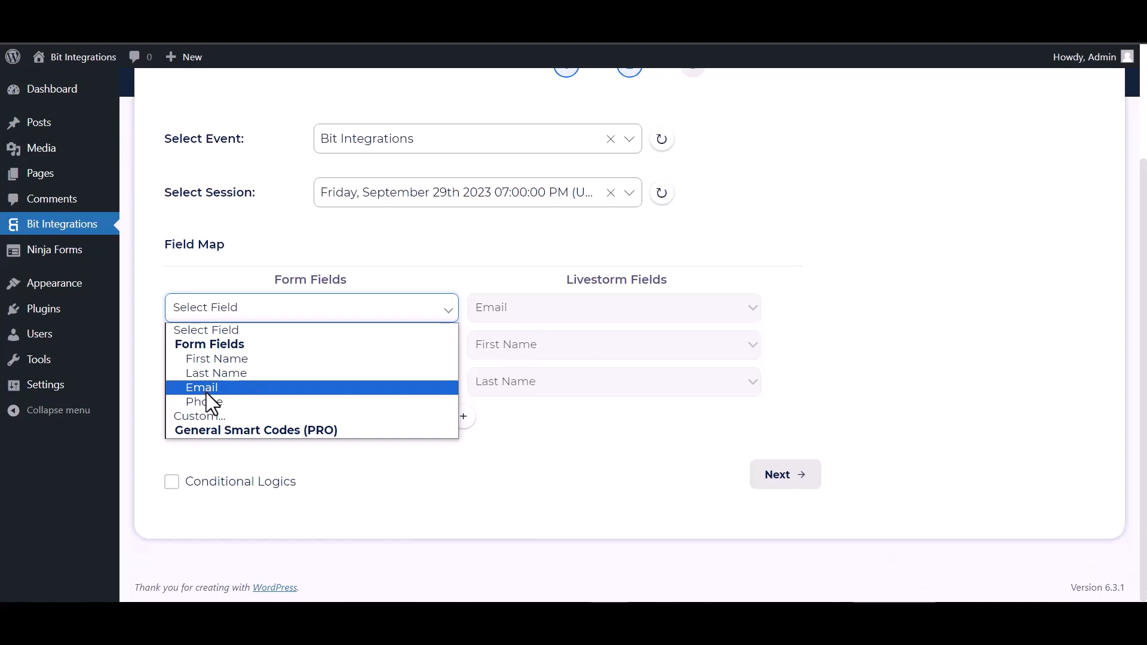
click(206, 390)
click(263, 346)
click(228, 395)
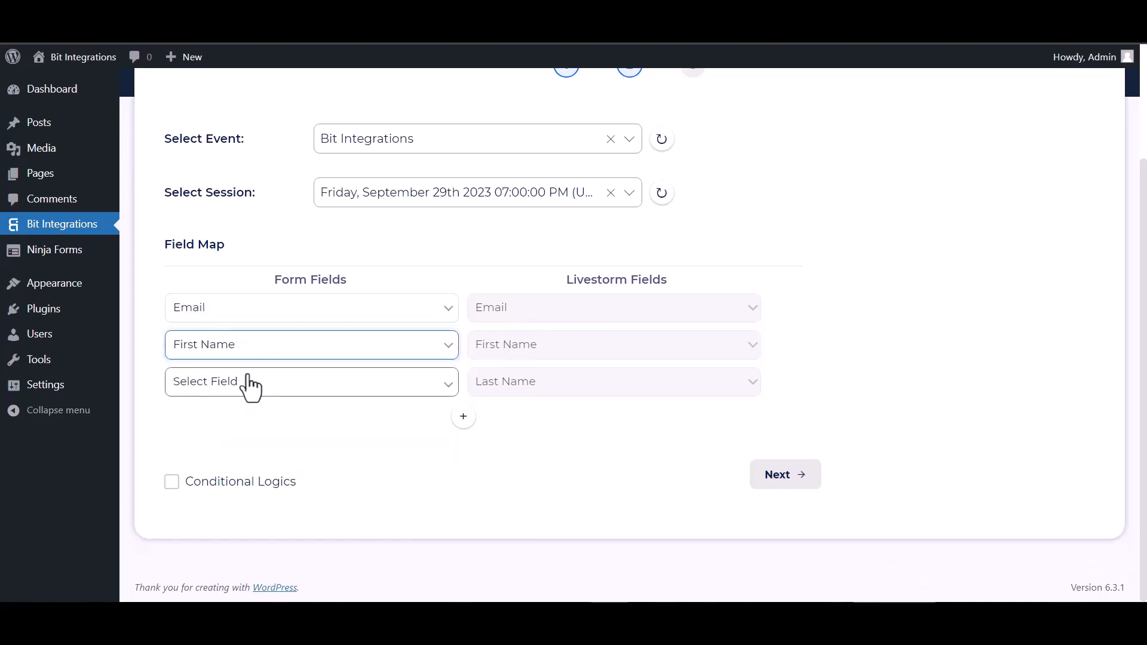
click(249, 382)
click(233, 446)
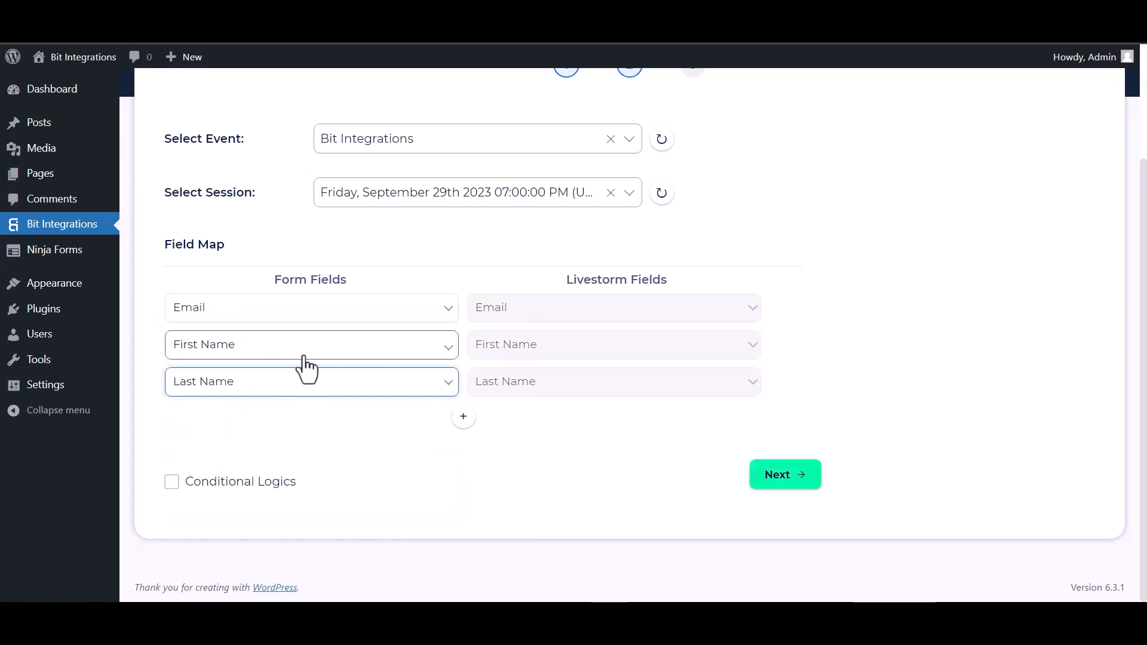
- Leave conditional logic off, then finish and save the integration
click(174, 484)
scroll(292, 446, down, 2)
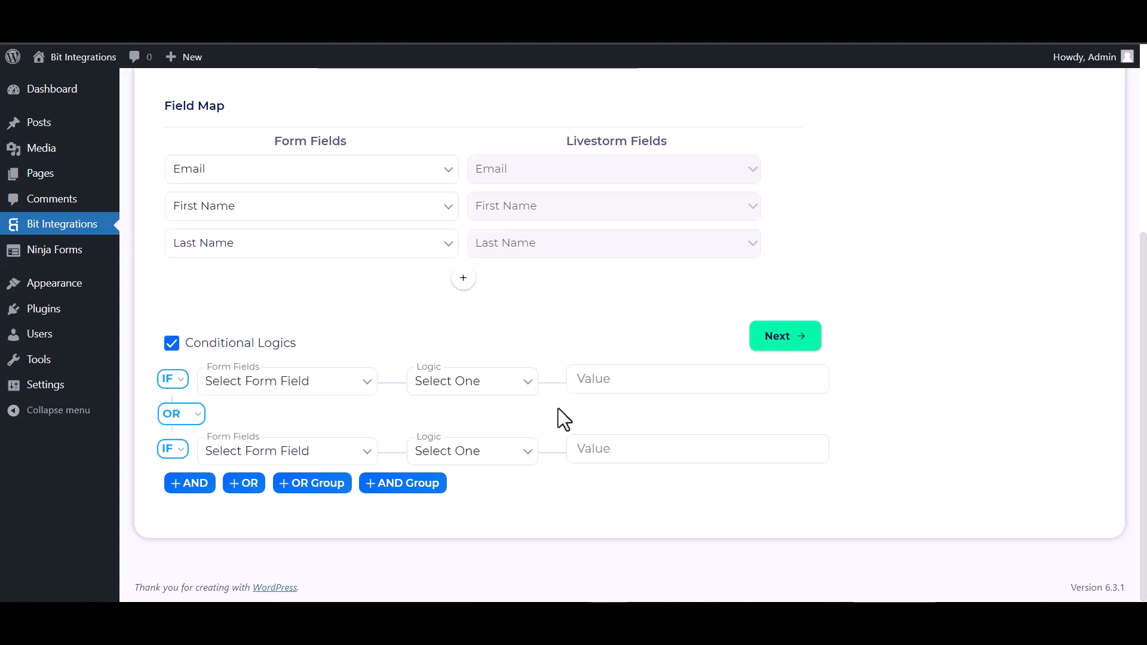
click(172, 343)
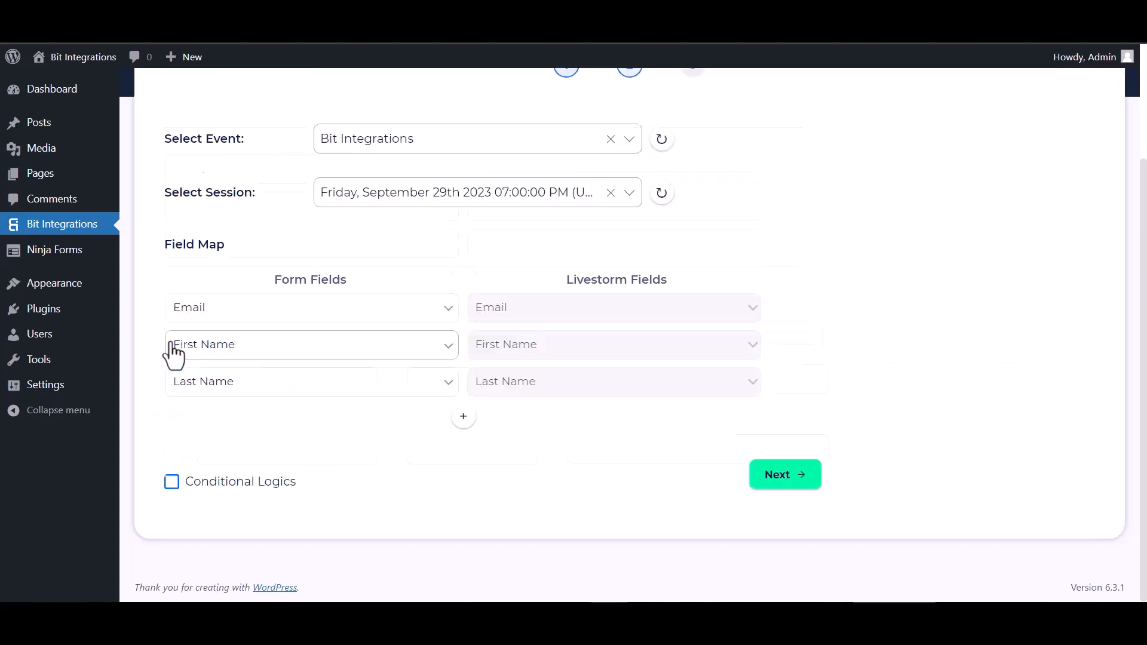
click(781, 478)
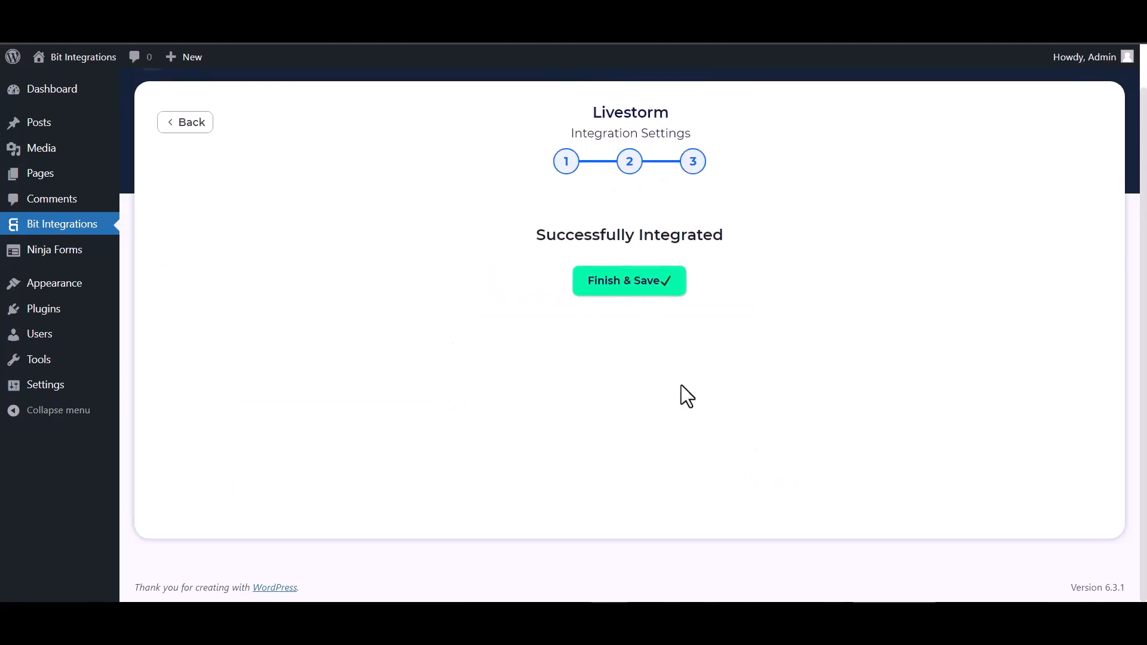
click(639, 289)
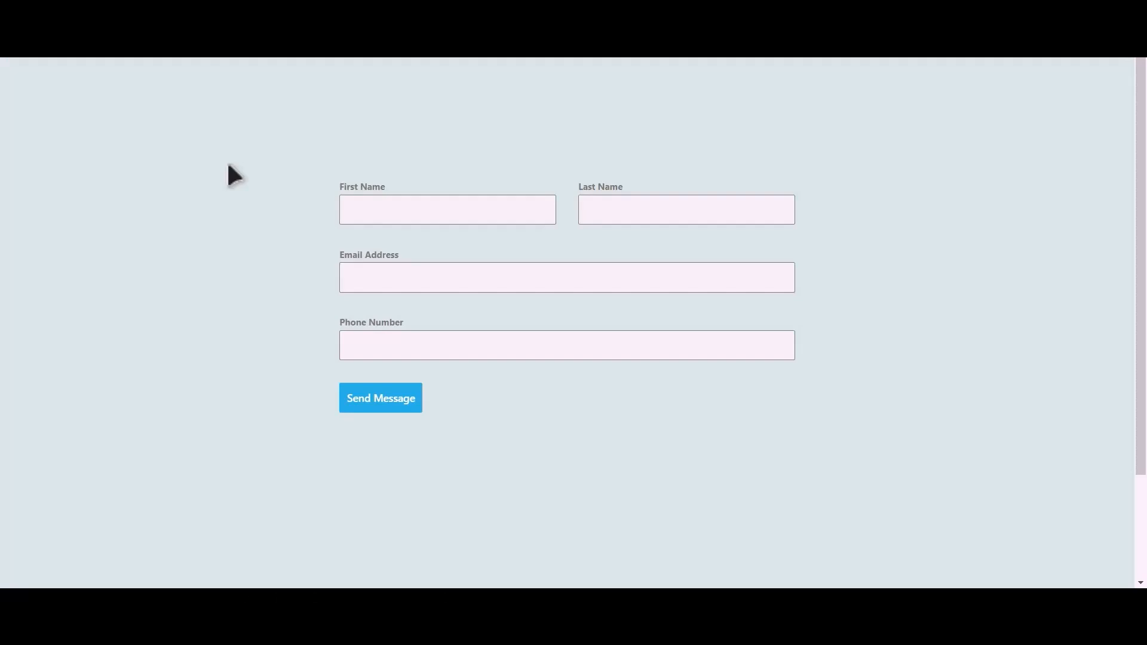
- Fill the front-end form with test name, e-mail and phone details and send it
click(465, 214)
text(Bi)
text(Integra)
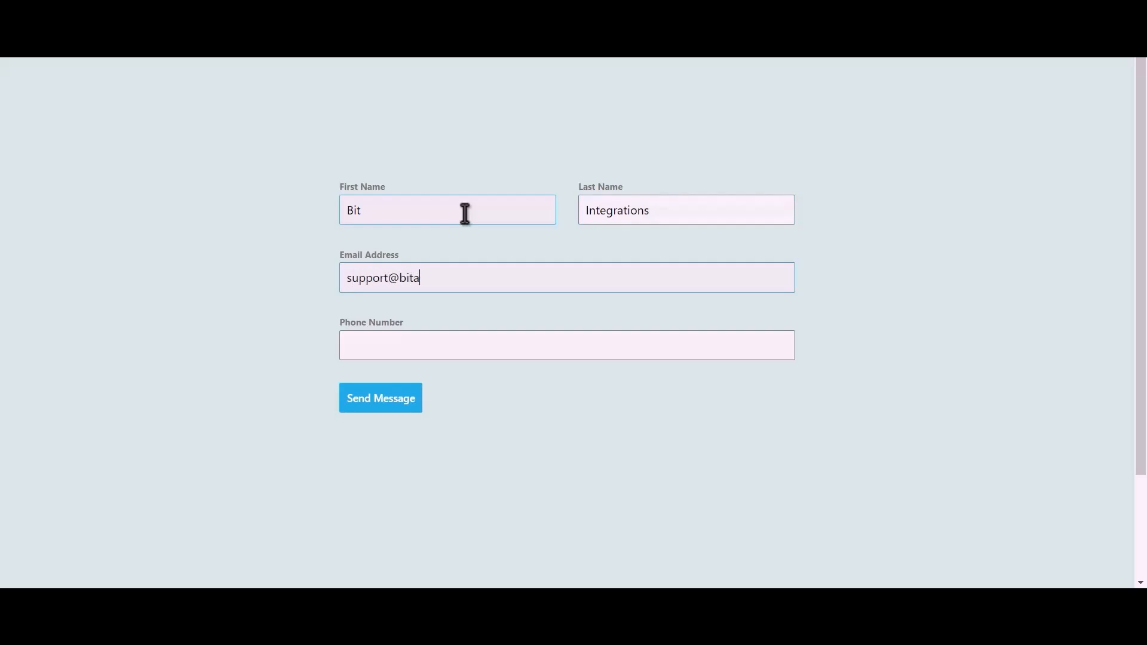
text(444555)
text(666)
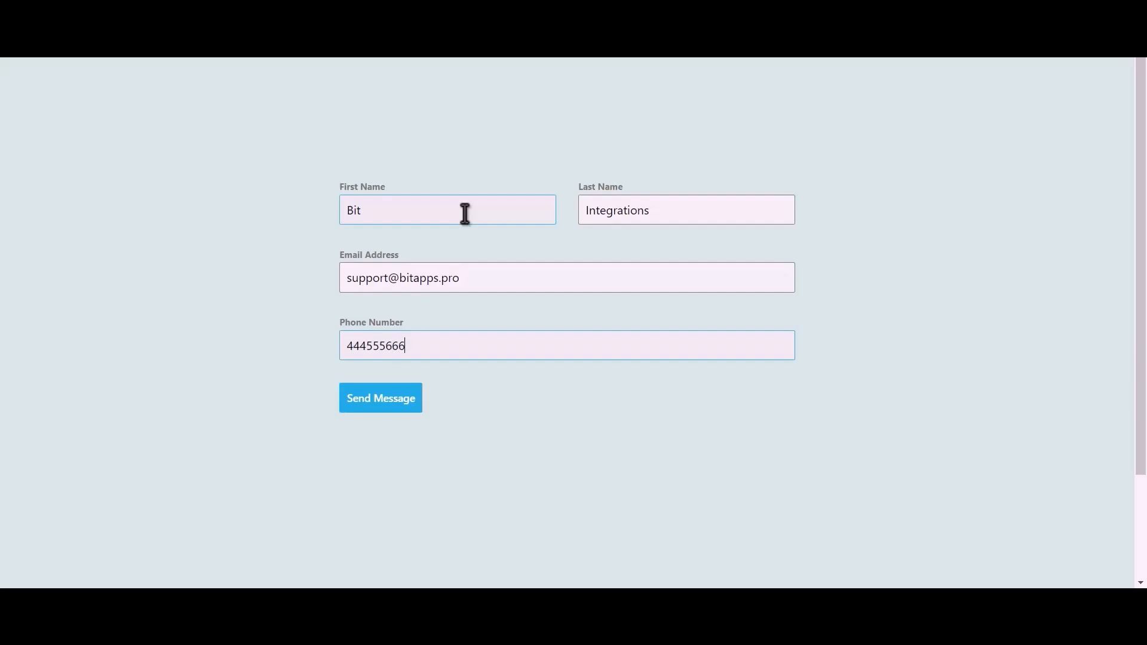
click(393, 407)
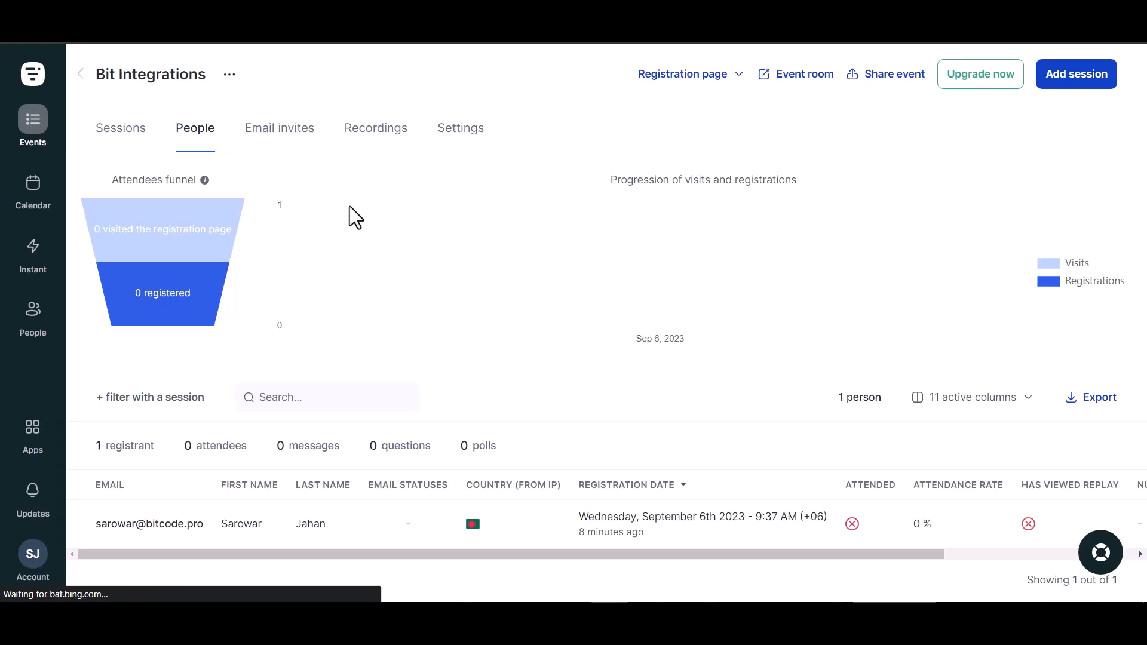
- Reload Livestorm's People list and open the new Bit Integrations registrant's details
key(F5)
scroll(442, 412, down, 1)
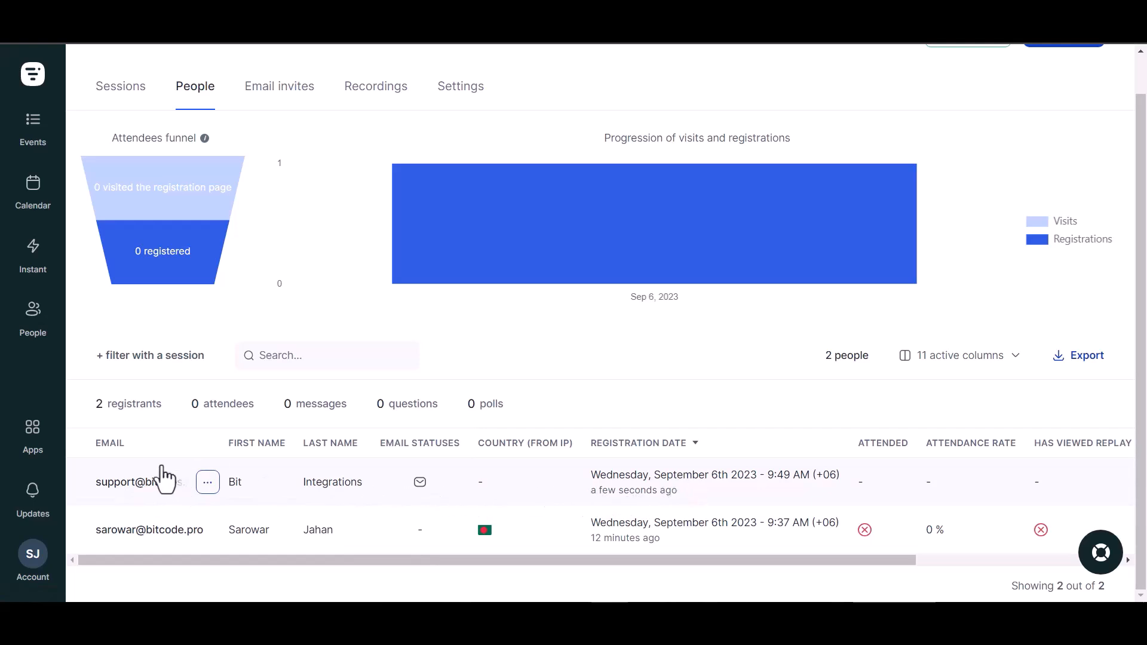
click(192, 495)
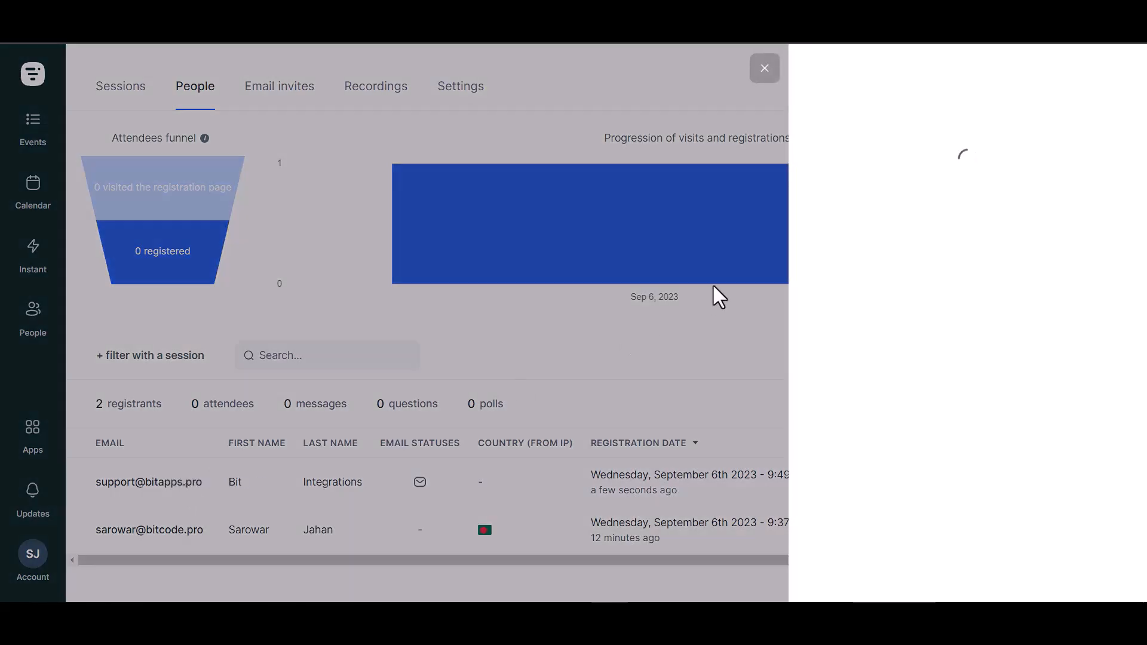